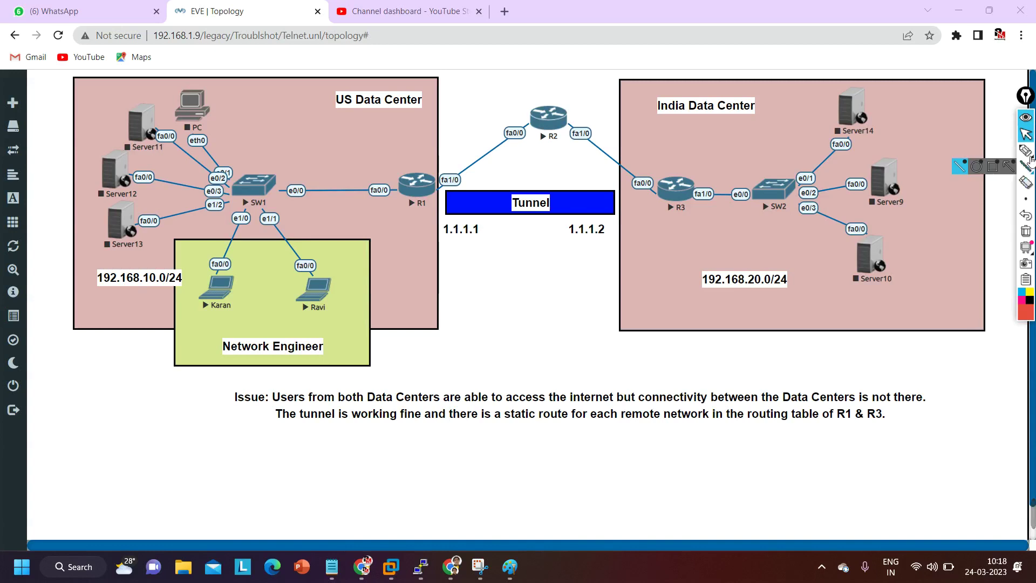
- Circle the US and India Data Center labels in red pen and underline "Issue" and "internet" in the issue note
click(1025, 151)
mouse_move(380, 84)
mouse_down()
mouse_move(316, 105)
mouse_move(429, 116)
mouse_move(373, 86)
mouse_up()
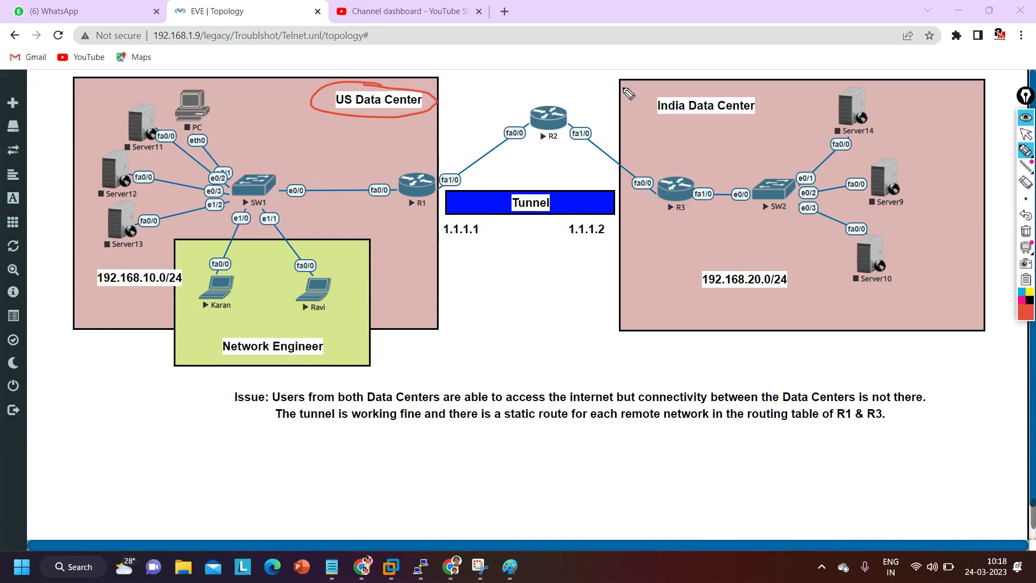
mouse_move(669, 90)
mouse_down()
mouse_move(753, 130)
mouse_move(659, 88)
mouse_up()
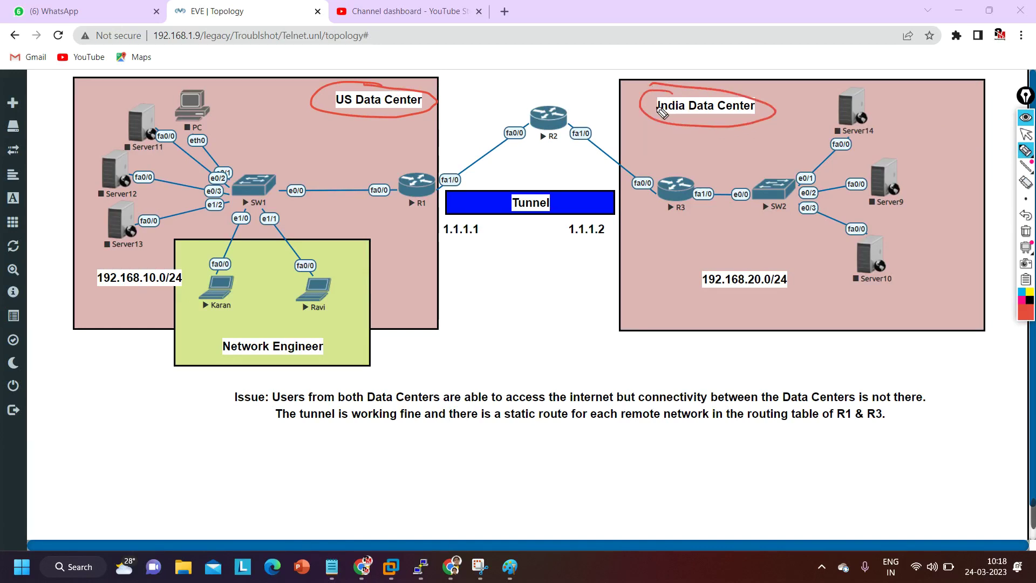
drag(254, 402, 228, 403)
drag(568, 403, 608, 402)
- Outline the US Data Center devices in red and write 8.8.8.8 with a connector above router R2
mouse_move(253, 131)
mouse_down()
mouse_move(40, 296)
mouse_move(375, 332)
mouse_move(278, 148)
mouse_move(232, 133)
mouse_up()
mouse_move(552, 108)
mouse_down()
mouse_move(552, 90)
mouse_move(584, 87)
mouse_up()
drag(517, 73, 576, 74)
drag(589, 65, 586, 77)
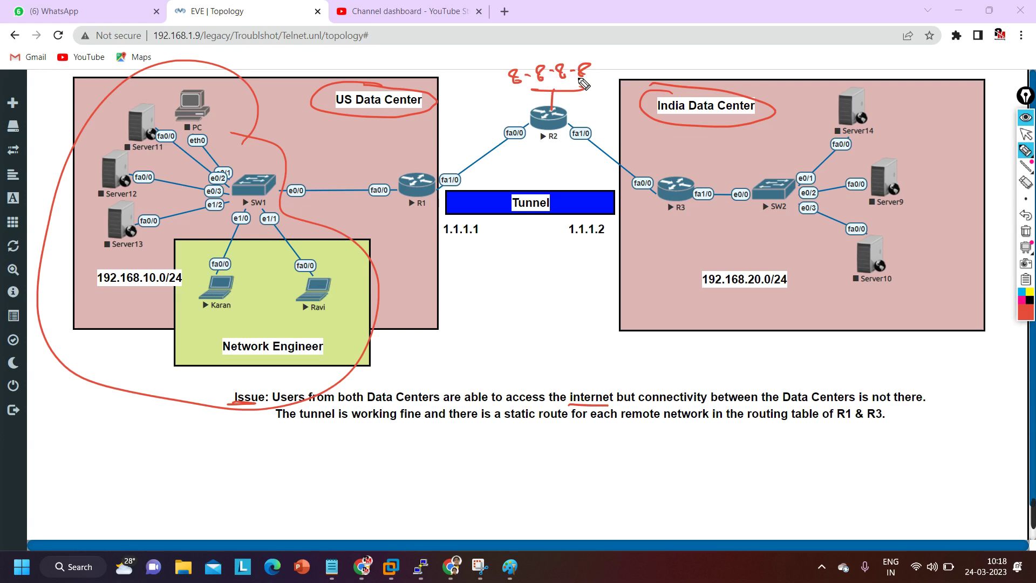
- Outline the India Data Center servers and draw arrows from both sites to the 8.8.8.8 note above R2
mouse_move(215, 103)
mouse_down()
mouse_move(452, 80)
mouse_move(435, 88)
mouse_up()
mouse_move(872, 72)
mouse_down()
mouse_move(814, 124)
mouse_move(938, 321)
mouse_move(784, 64)
mouse_up()
mouse_move(797, 120)
mouse_down()
mouse_move(598, 64)
mouse_move(615, 83)
mouse_up()
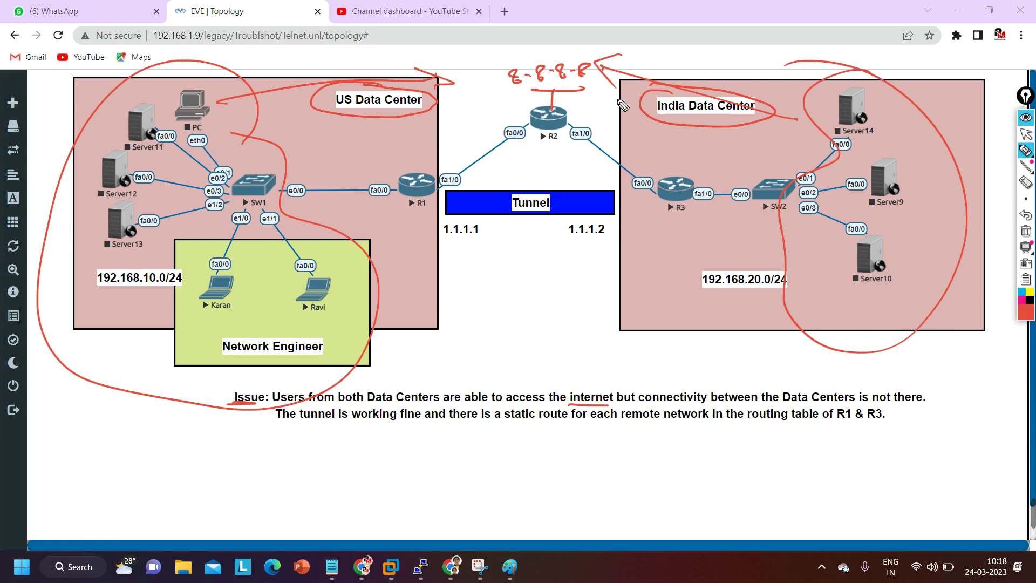
drag(504, 33, 541, 51)
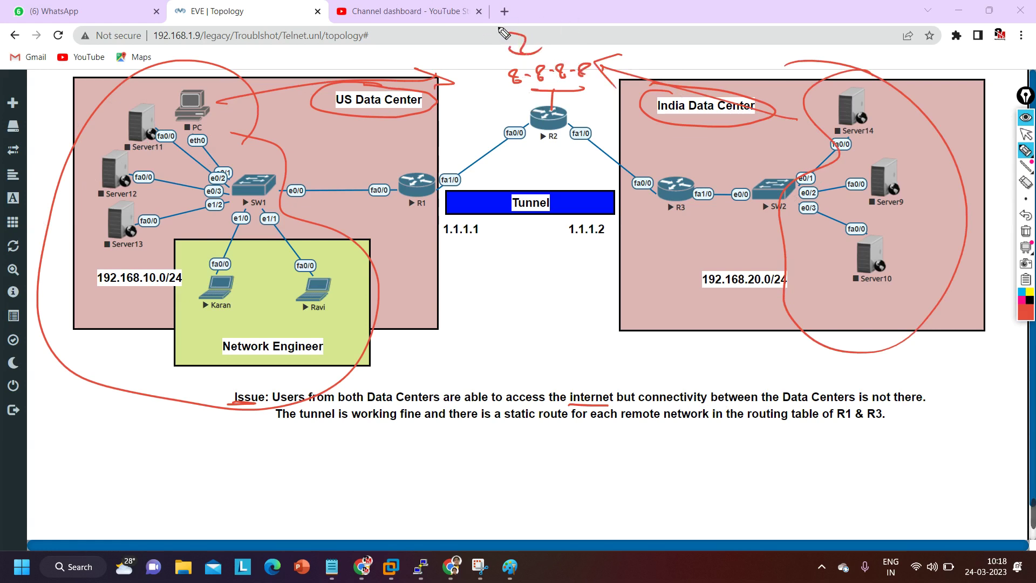
- Mark both sites' device groups and underline "Data Centers is not there", clearing all pen marks at the end
drag(955, 90, 896, 131)
mouse_move(913, 120)
mouse_down()
mouse_move(891, 129)
mouse_move(928, 135)
mouse_up()
mouse_move(160, 93)
mouse_down()
mouse_move(87, 126)
mouse_move(138, 155)
mouse_up()
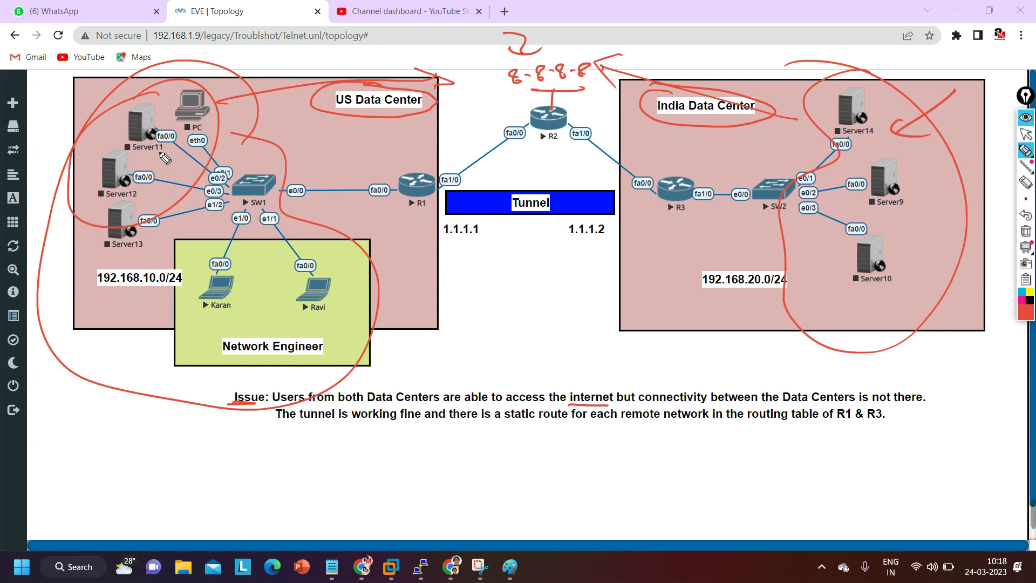
drag(783, 402, 917, 409)
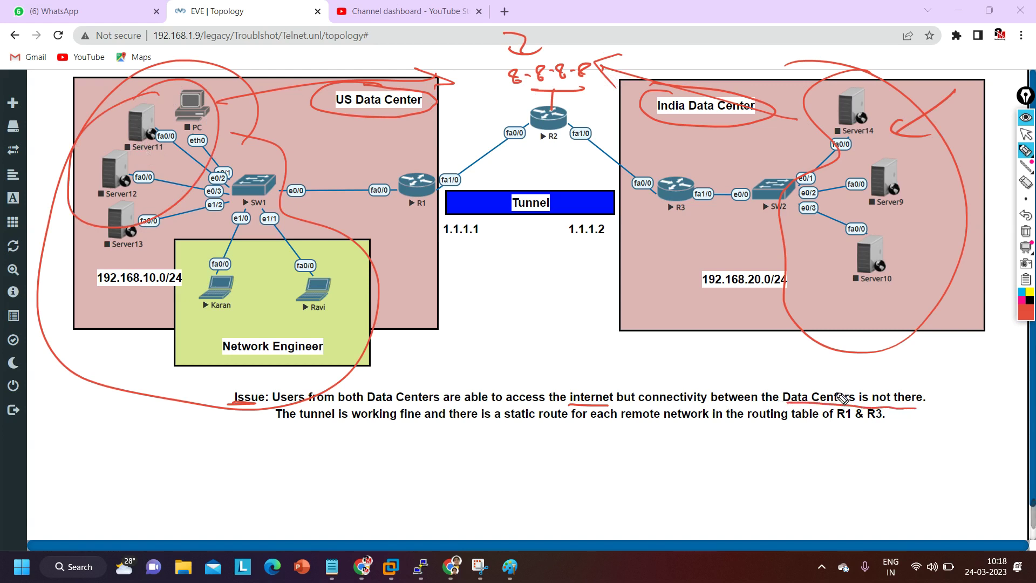
click(1025, 231)
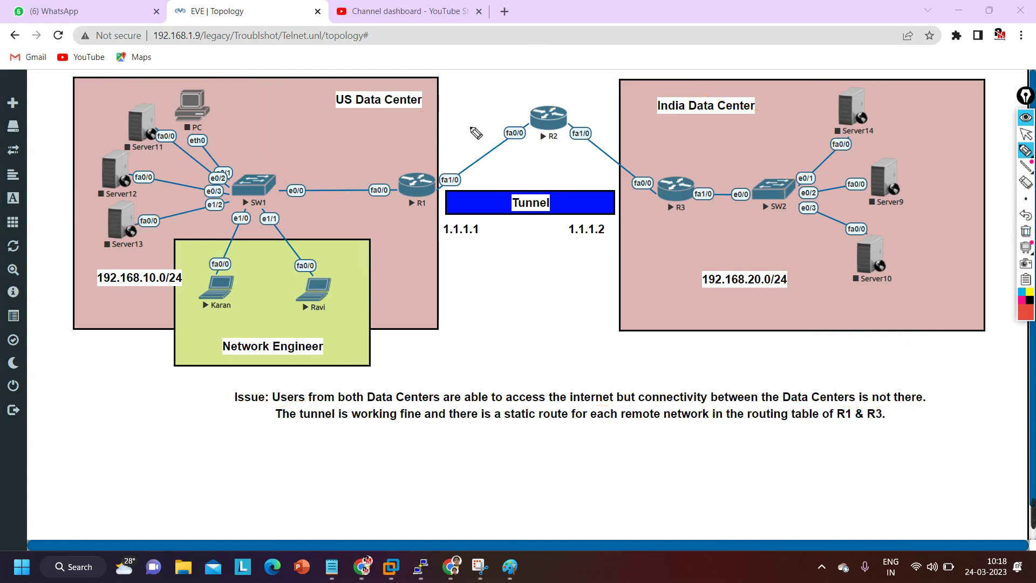
- Circle both data center labels and underline "The" and "working fine" in the tunnel statement
drag(326, 115, 375, 128)
mouse_move(669, 95)
mouse_down()
mouse_move(790, 116)
mouse_move(717, 100)
mouse_up()
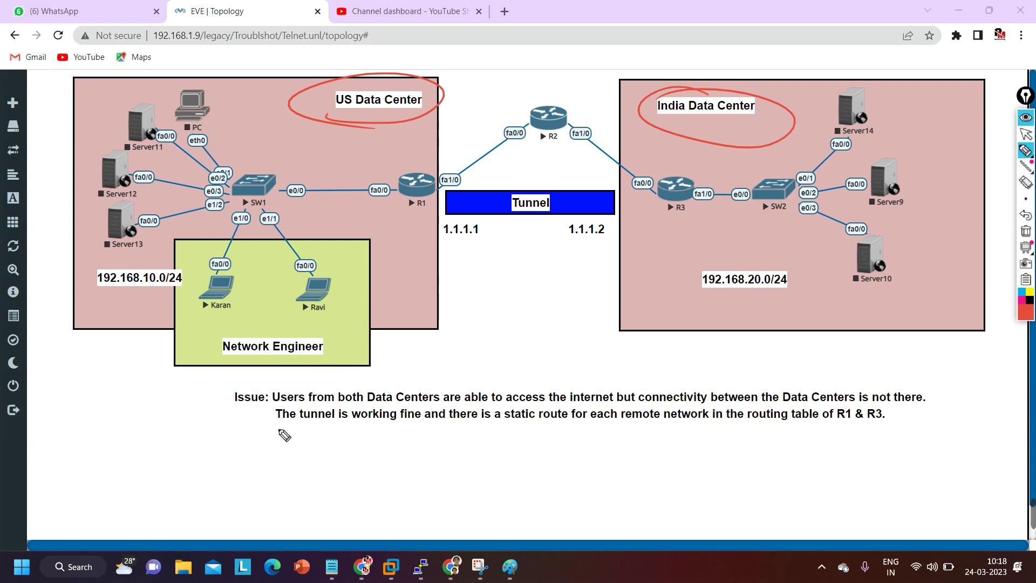
drag(274, 426, 296, 427)
drag(375, 424, 415, 422)
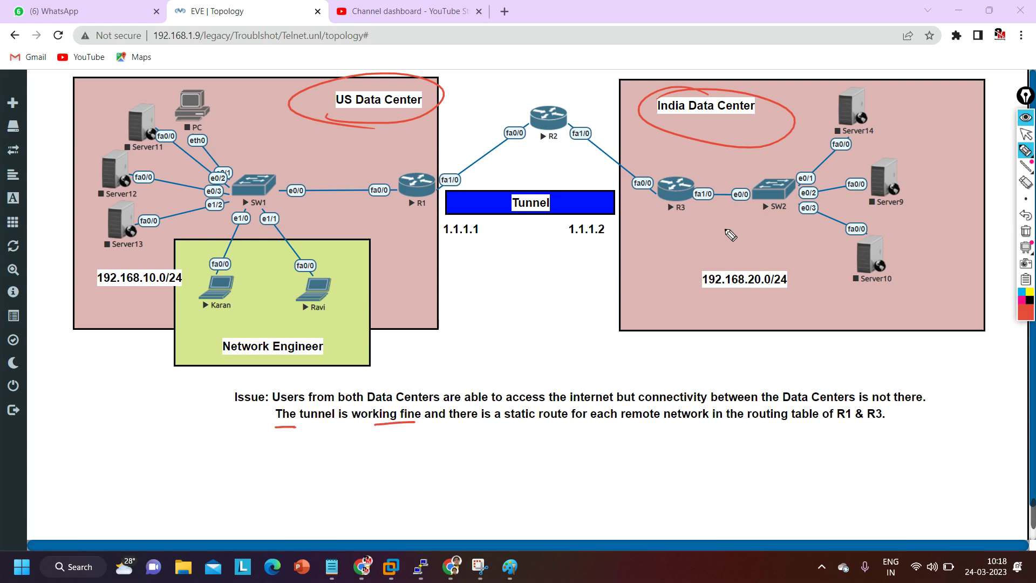
- Mark routers R1 and R3 and the tunnel in red, and underline tunnel addresses 1.1.1.1 and 1.1.1.2
drag(392, 158, 433, 162)
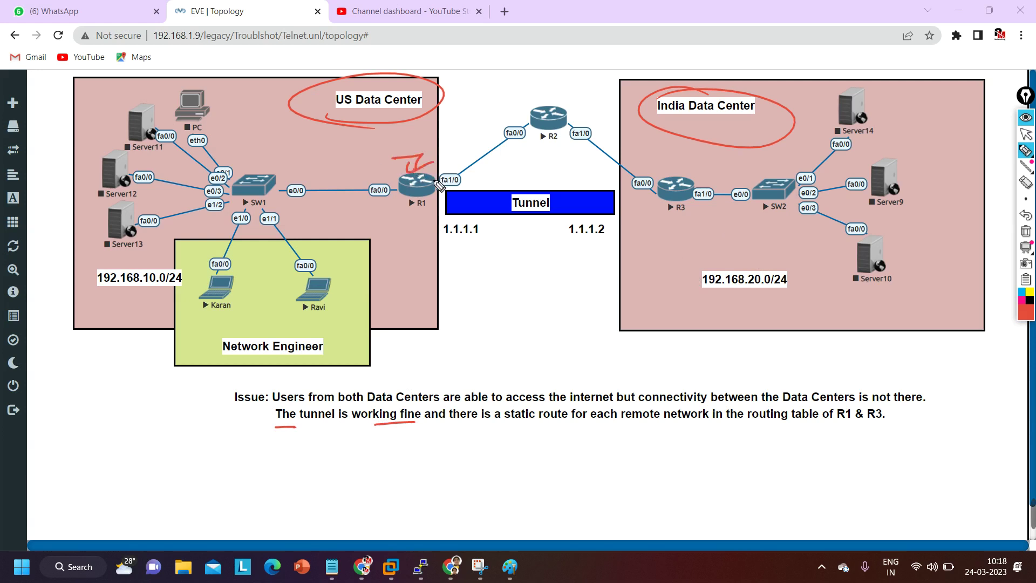
drag(571, 240, 601, 239)
mouse_move(703, 160)
mouse_down()
mouse_move(678, 173)
mouse_move(719, 158)
mouse_up()
drag(438, 239, 498, 235)
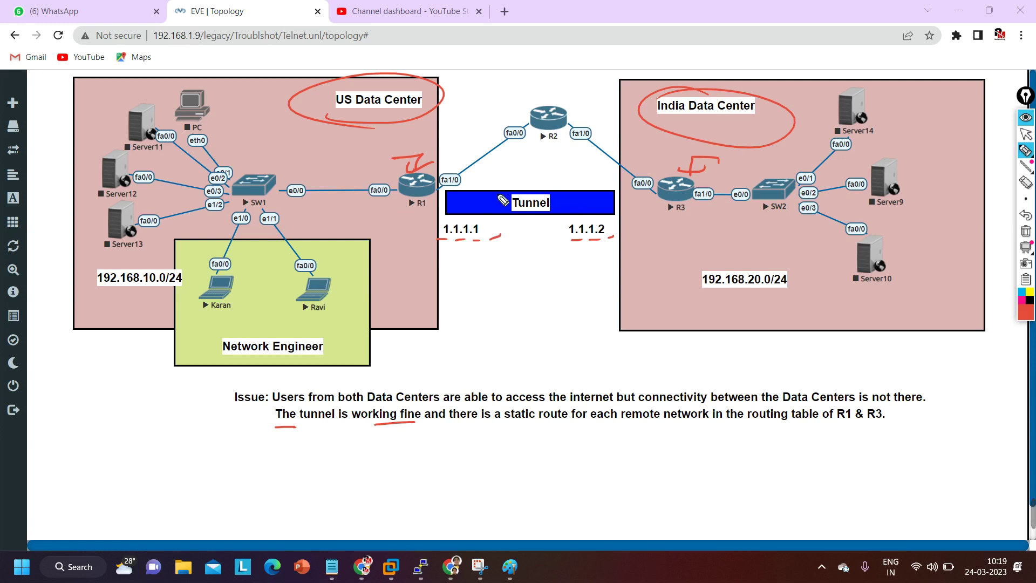
mouse_move(522, 173)
mouse_down()
mouse_move(546, 173)
mouse_move(529, 187)
mouse_up()
drag(521, 188, 537, 186)
- Underline the static route statement for each remote network and "R1", and clear all pen marks from the diagram
drag(416, 423, 687, 419)
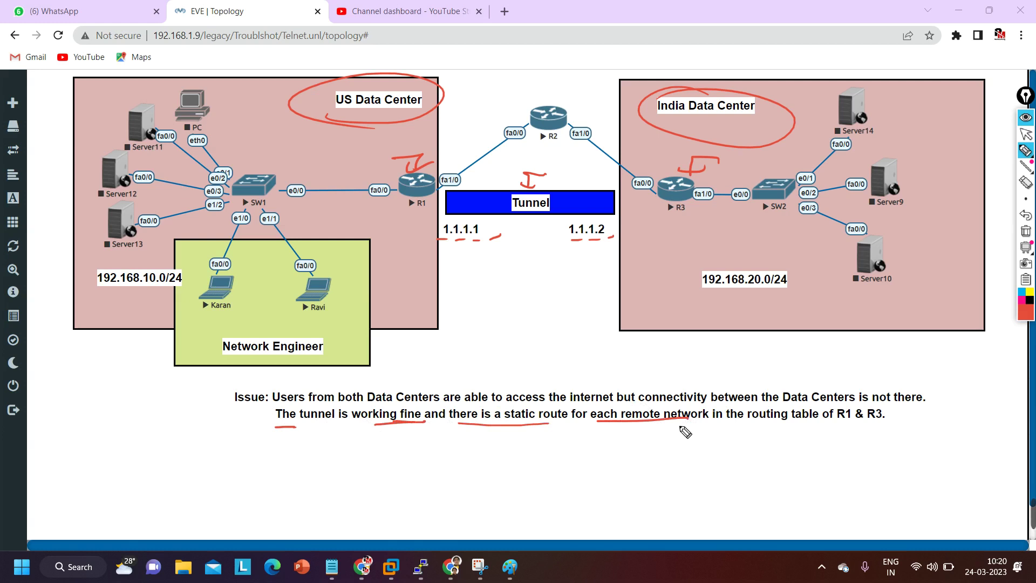
drag(833, 424, 848, 423)
click(1025, 231)
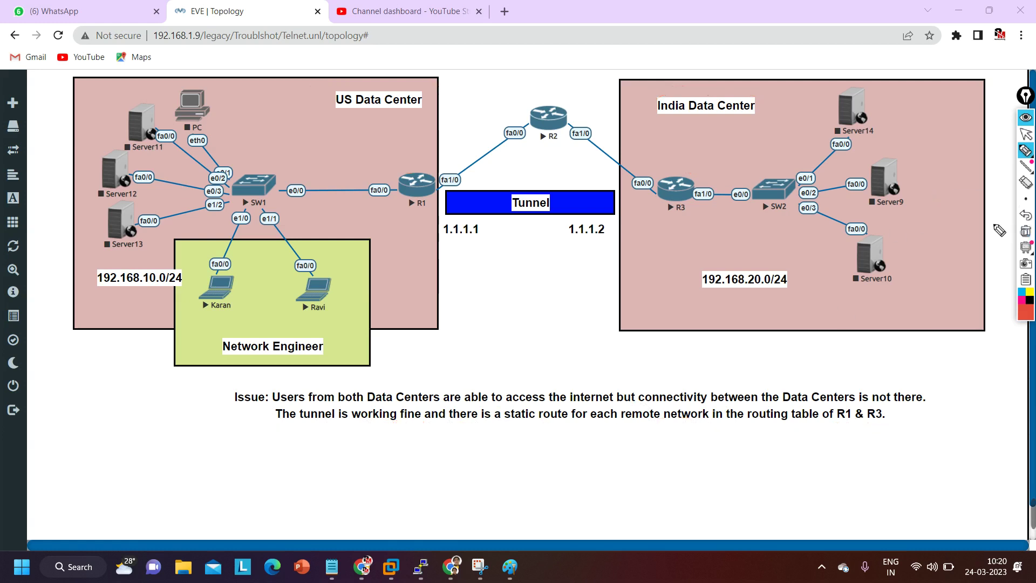
- Mark router R1, circle the 192.168.20.0/24 network and draw a curved arrow from it to R1
mouse_move(440, 138)
mouse_down()
mouse_move(426, 138)
mouse_move(414, 160)
mouse_up()
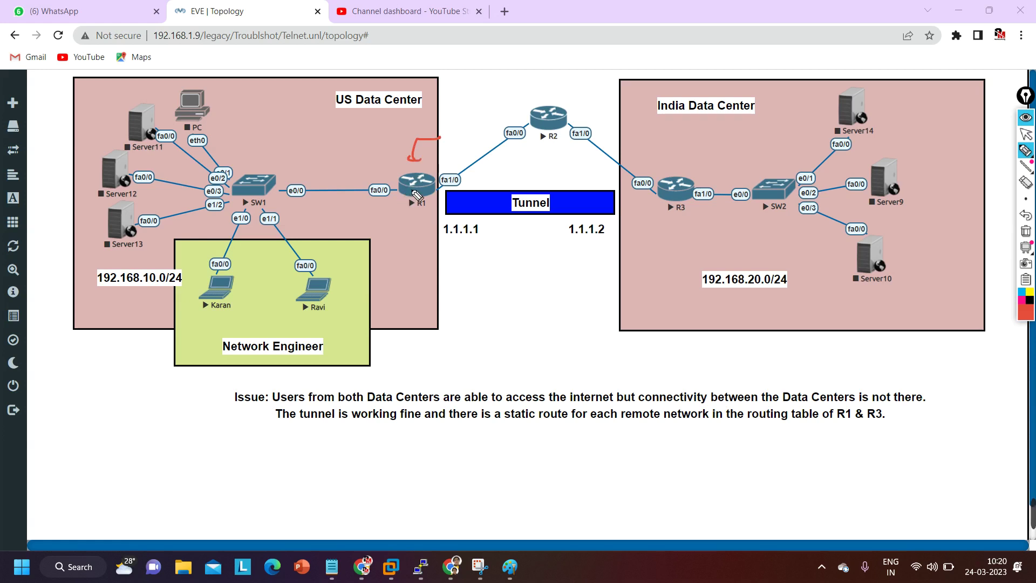
mouse_move(707, 257)
mouse_down()
mouse_move(811, 283)
mouse_move(701, 261)
mouse_up()
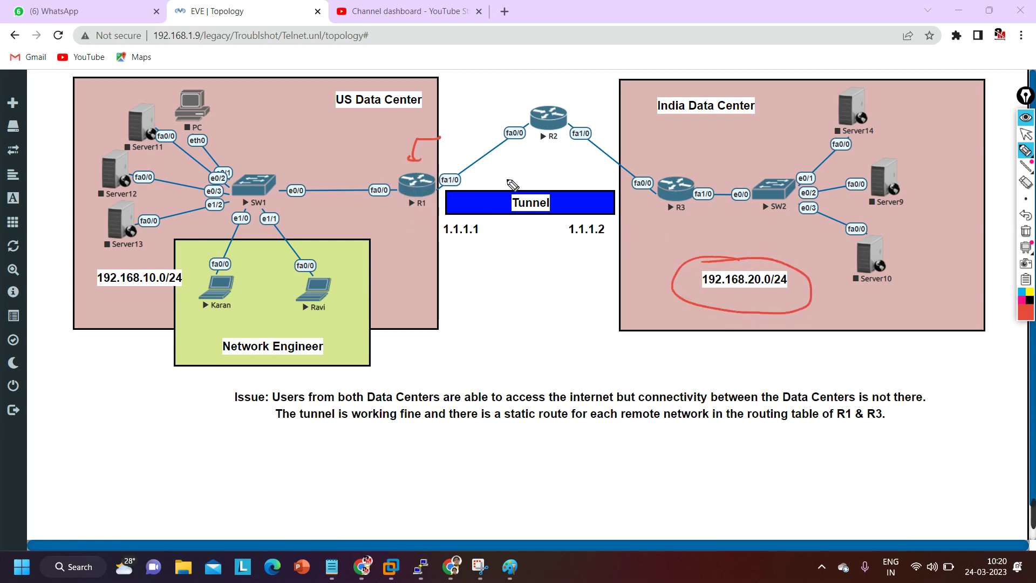
mouse_move(750, 270)
mouse_down()
mouse_move(793, 218)
mouse_move(647, 62)
mouse_move(448, 64)
mouse_move(405, 138)
mouse_move(426, 129)
mouse_up()
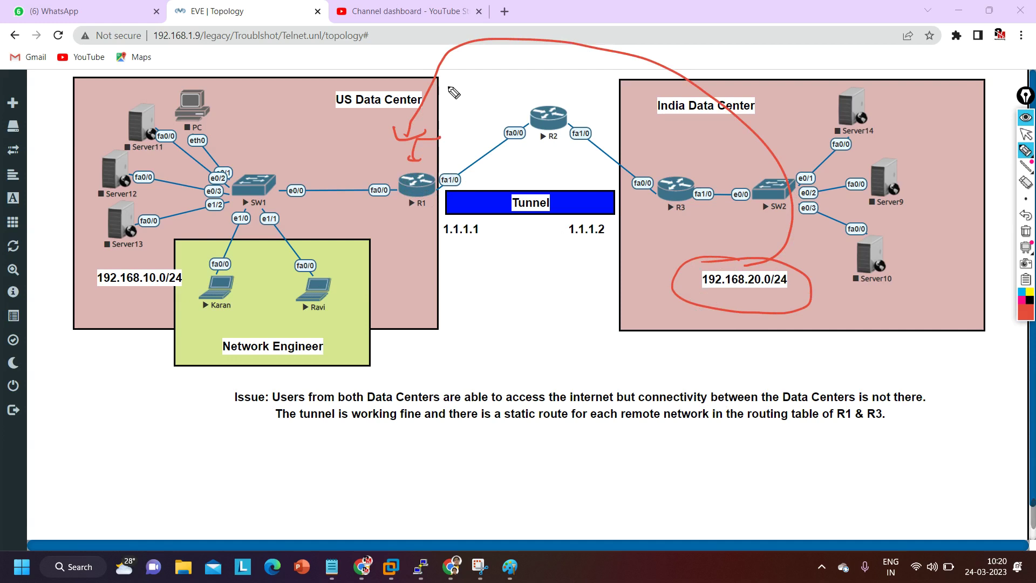
- Underline "static route", mark router R3, and link the circled 192.168.10.0/24 network to R3 with a curved arrow
drag(509, 425, 556, 427)
mouse_move(704, 157)
mouse_down()
mouse_move(678, 173)
mouse_move(701, 171)
mouse_up()
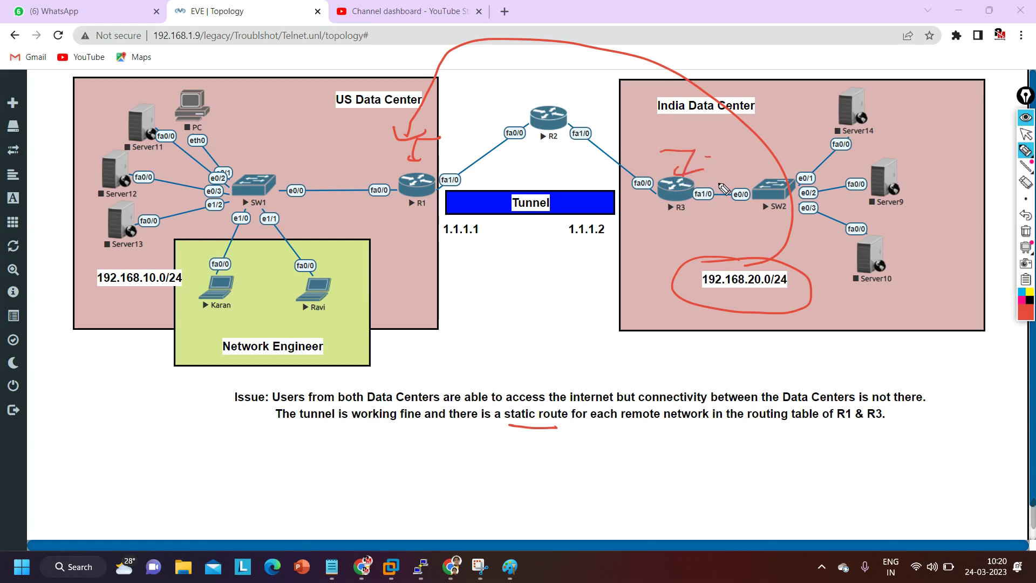
mouse_move(197, 267)
mouse_down()
mouse_move(80, 258)
mouse_move(211, 273)
mouse_move(152, 247)
mouse_up()
mouse_move(130, 309)
mouse_down()
mouse_move(205, 436)
mouse_move(520, 381)
mouse_move(655, 229)
mouse_move(652, 210)
mouse_move(661, 227)
mouse_up()
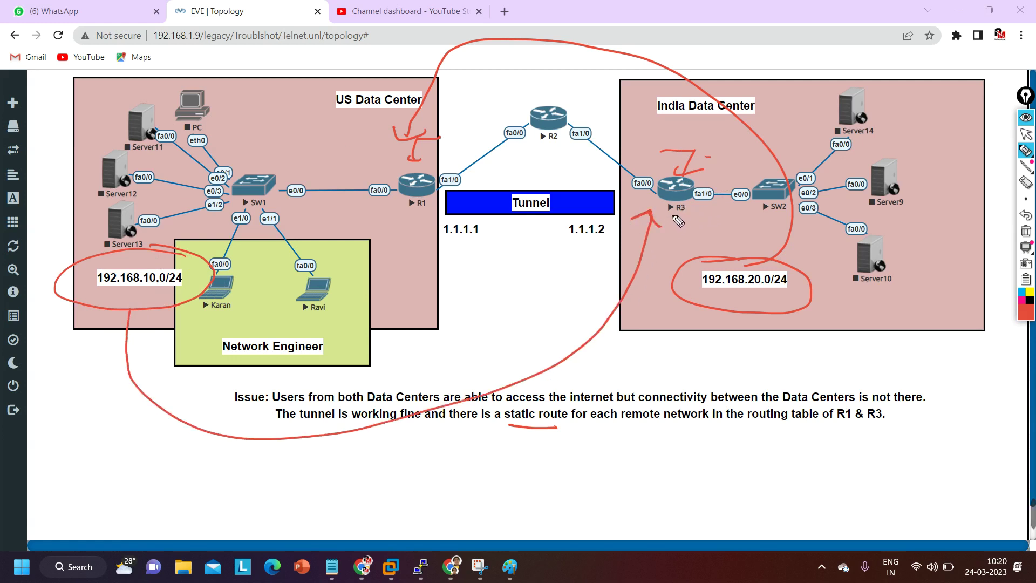
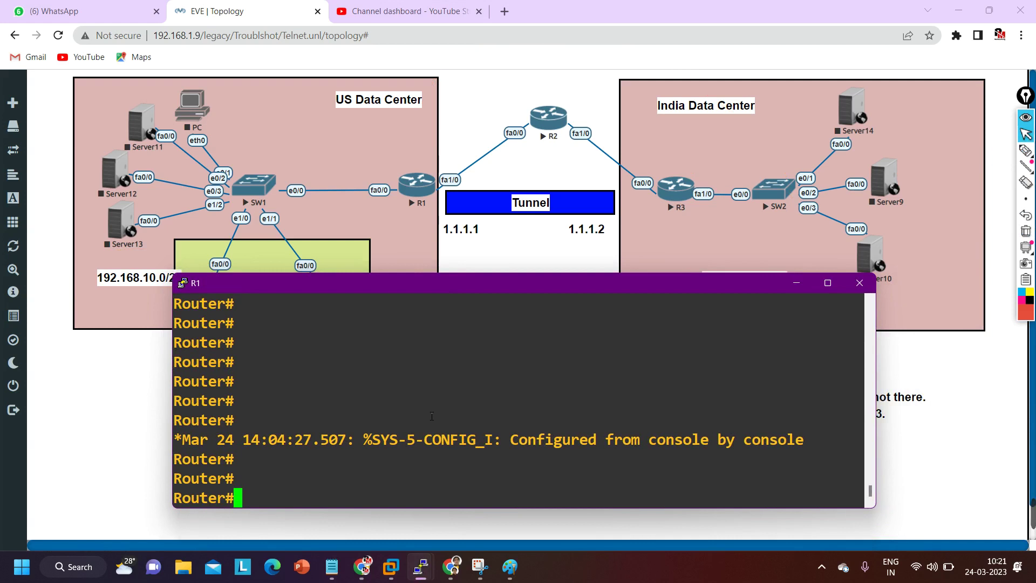
- Test the tunnel by pinging 1.1.1.2 from the R1 console
key(Return)
text(PING)
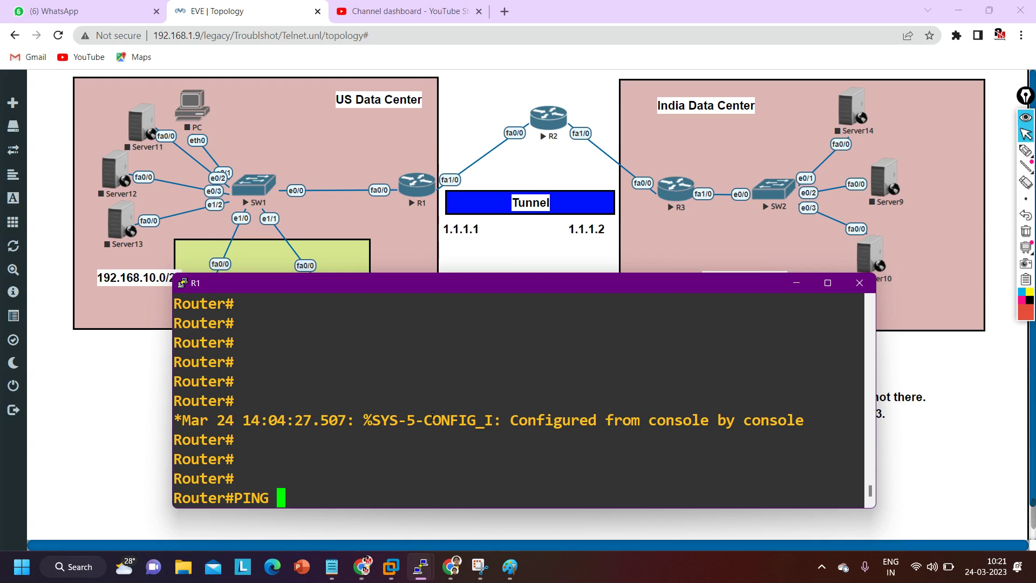
text(1.1.1.2)
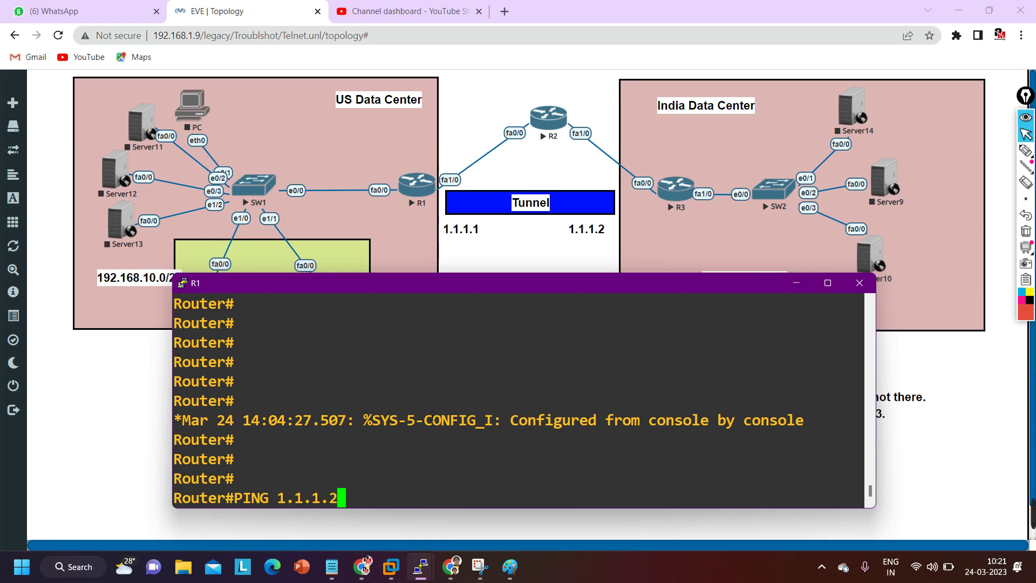
key(Return)
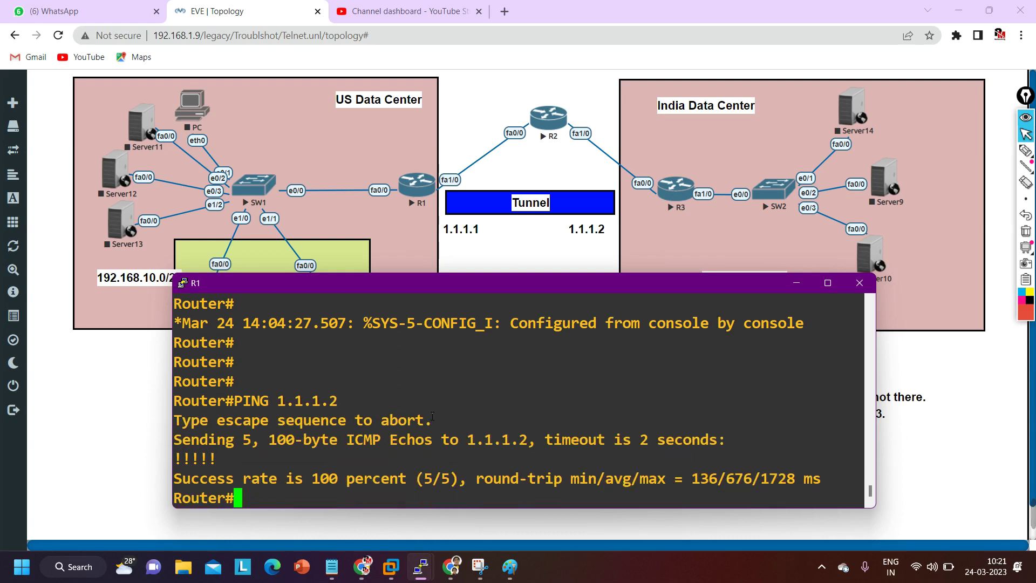
key(Return)
key(Return)
key(Return)
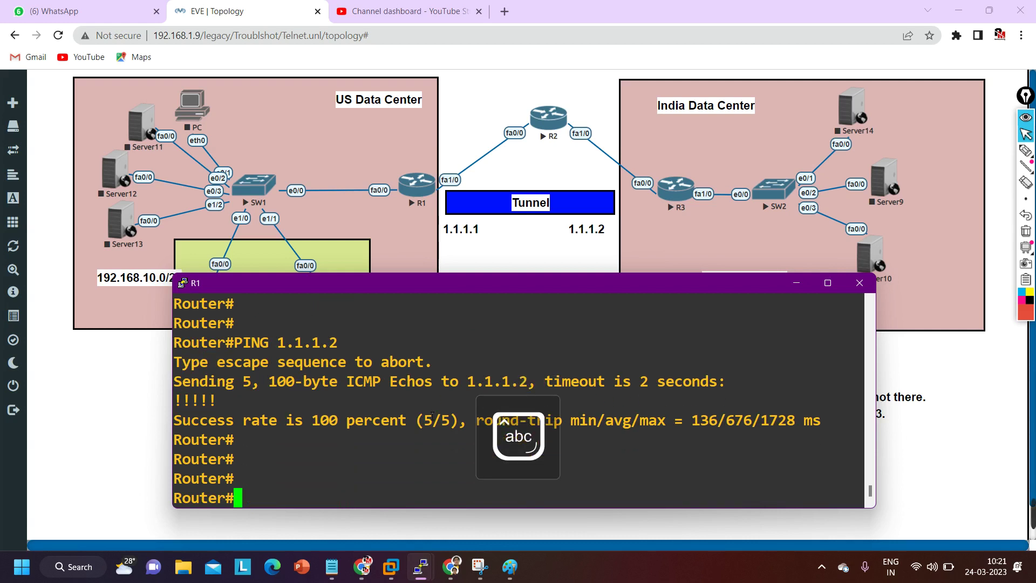
drag(175, 323, 260, 342)
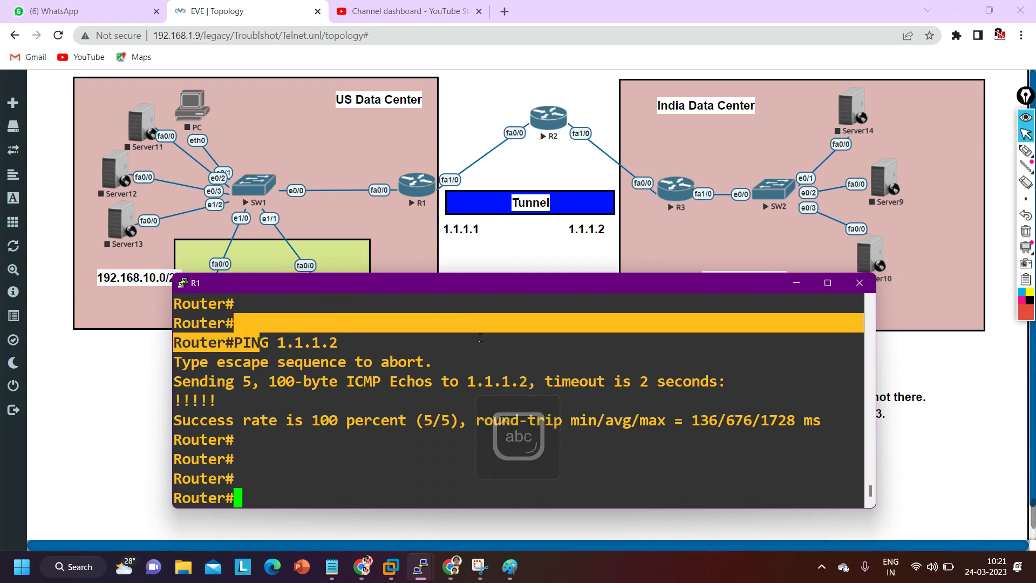
click(465, 361)
- Display R1's routing table with the command show ip route
key(Return)
text(sh)
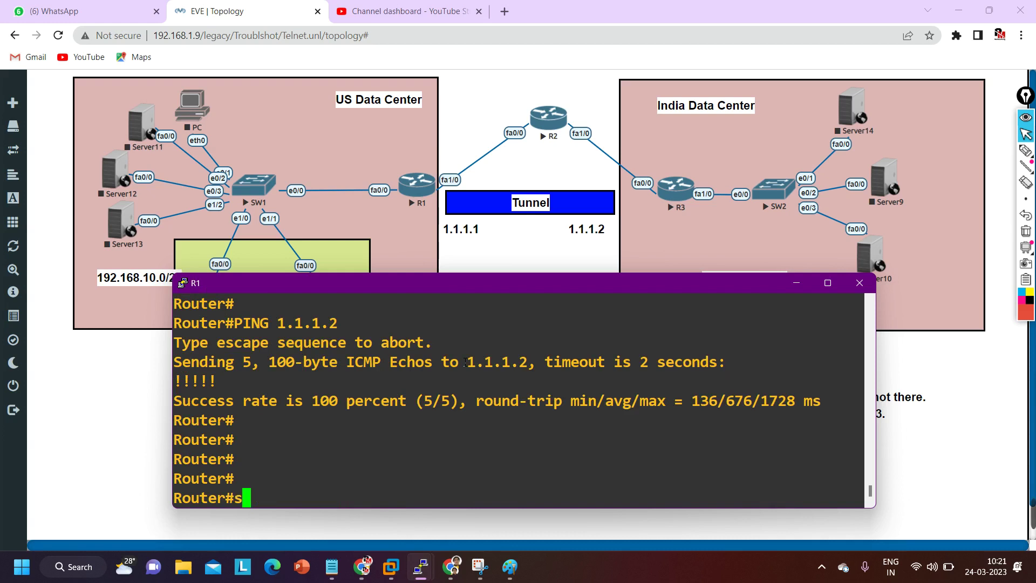
key(Tab)
text(ip ro)
key(Tab)
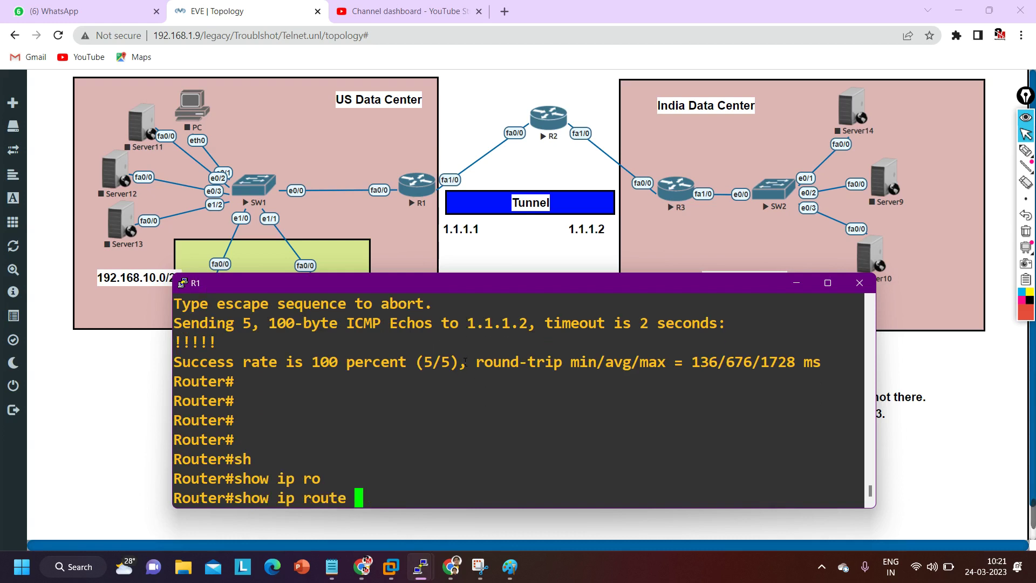
key(Return)
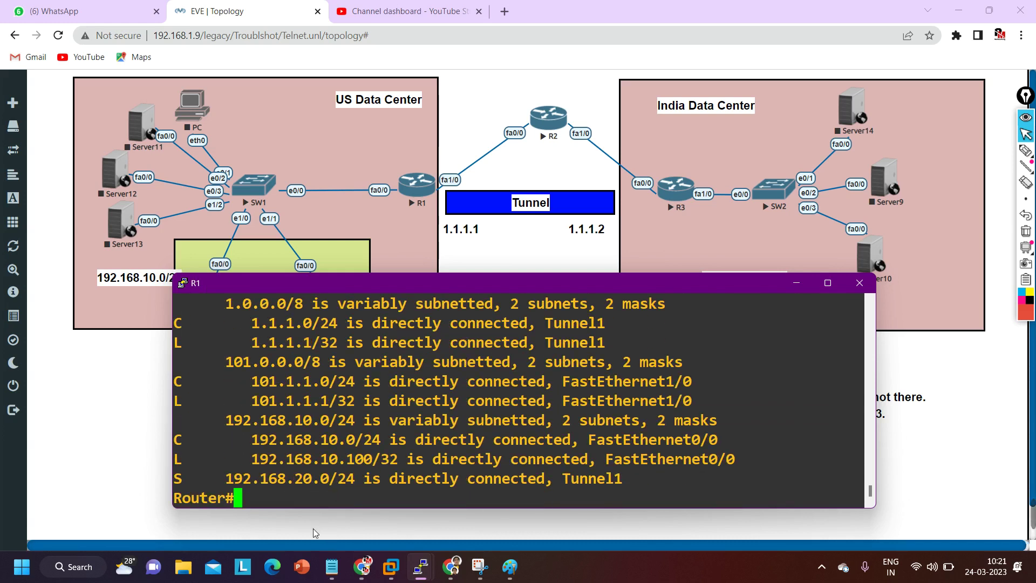
- Highlight the static route entry for 192.168.20.0/24 through Tunnel1 in R1's routing table
drag(182, 478, 626, 486)
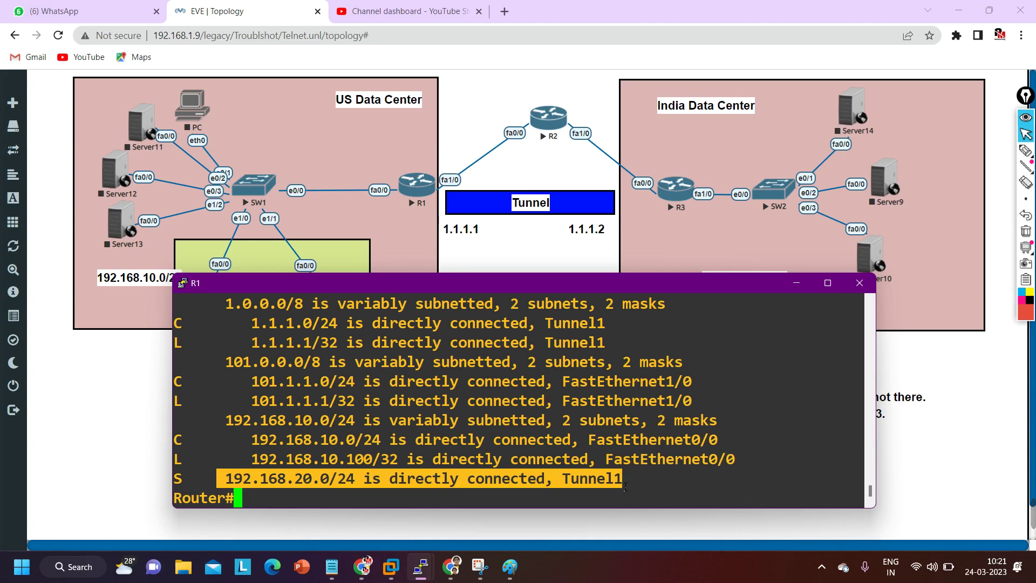
drag(206, 486, 582, 476)
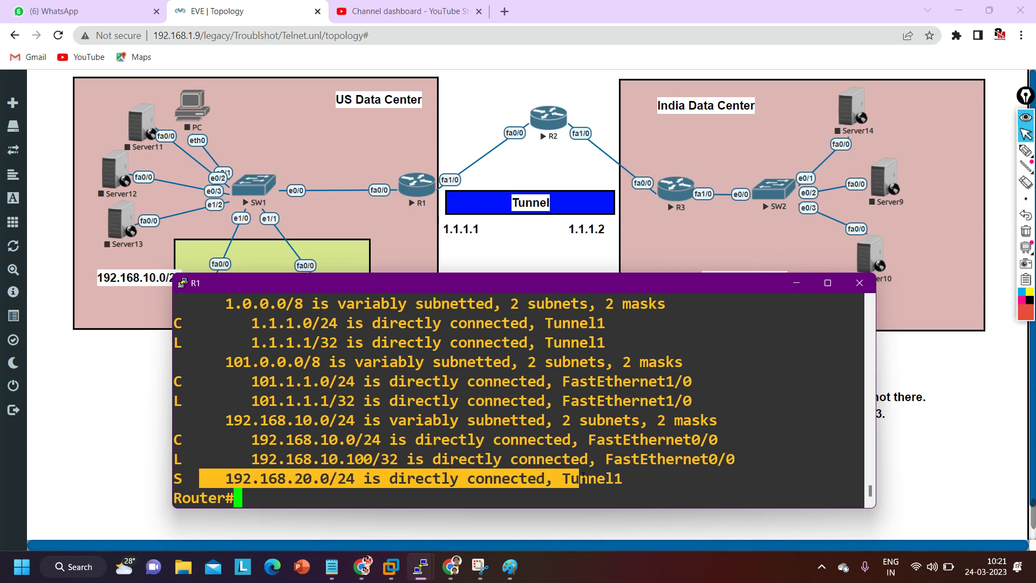
drag(386, 480, 629, 482)
double_click(507, 479)
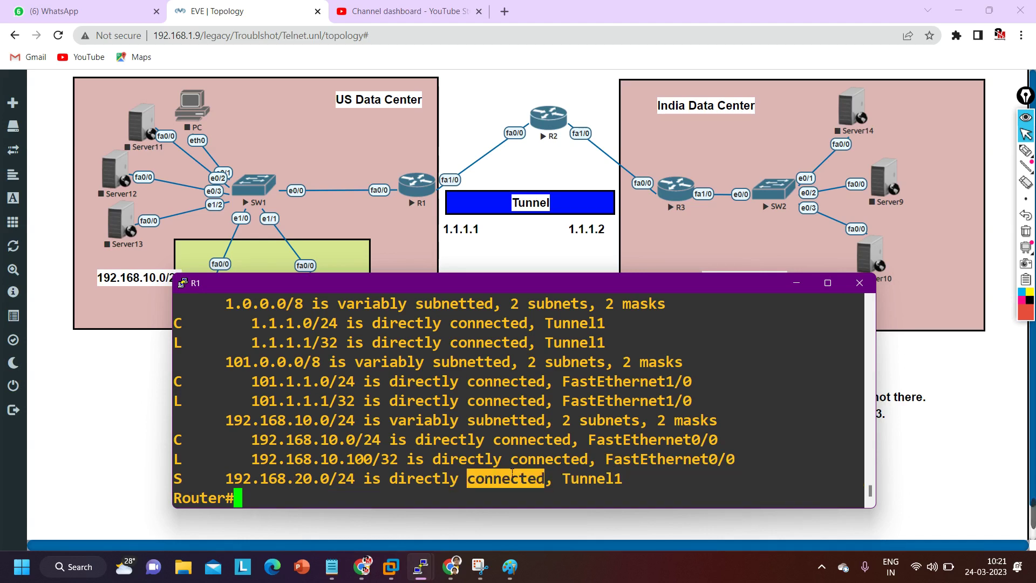
- List R1's configured static routes with the command show run | sec ip route
key(Return)
text(sh)
key(Tab)
text(r)
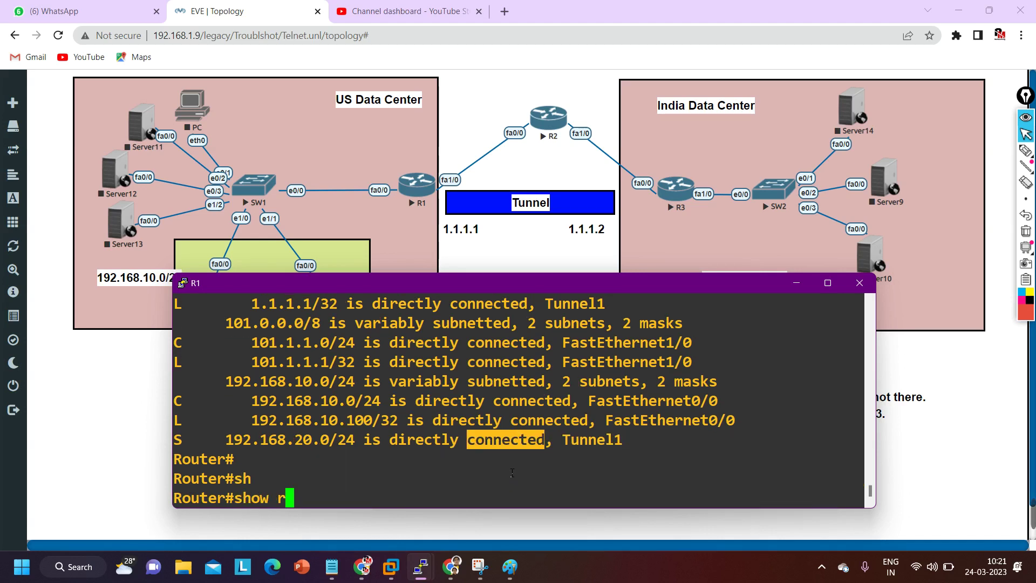
text(un | )
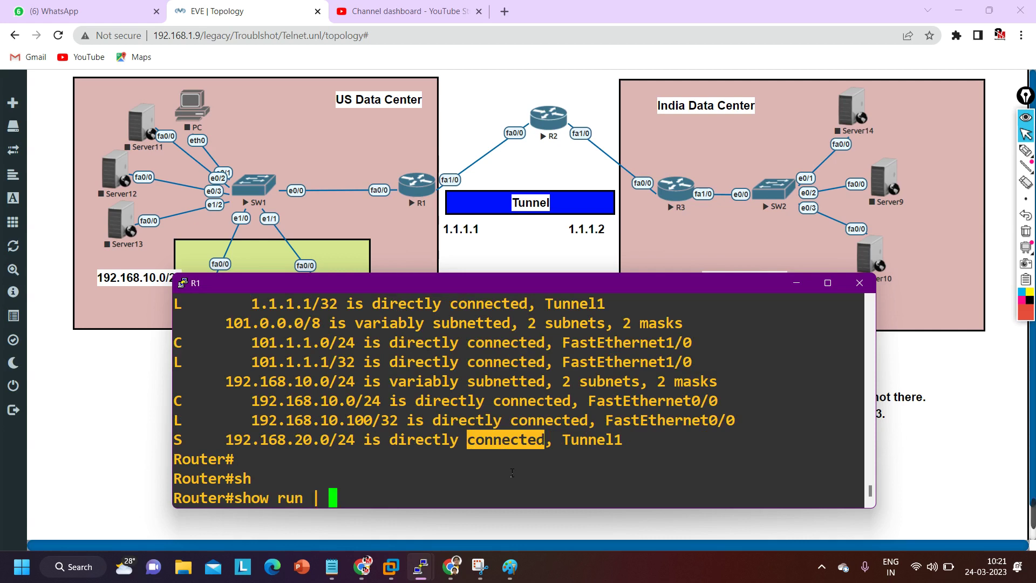
text(sec i)
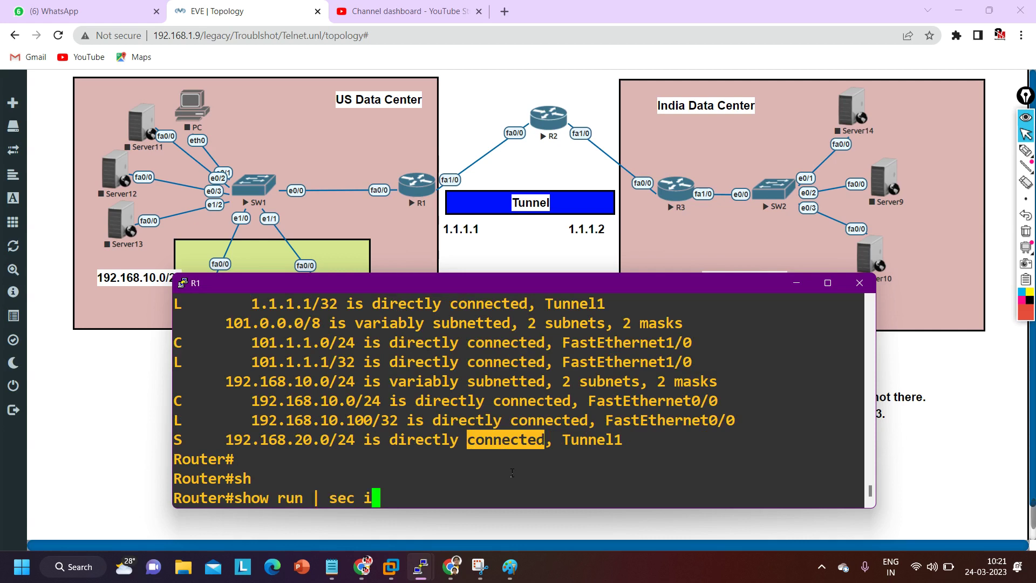
text(p route)
key(Return)
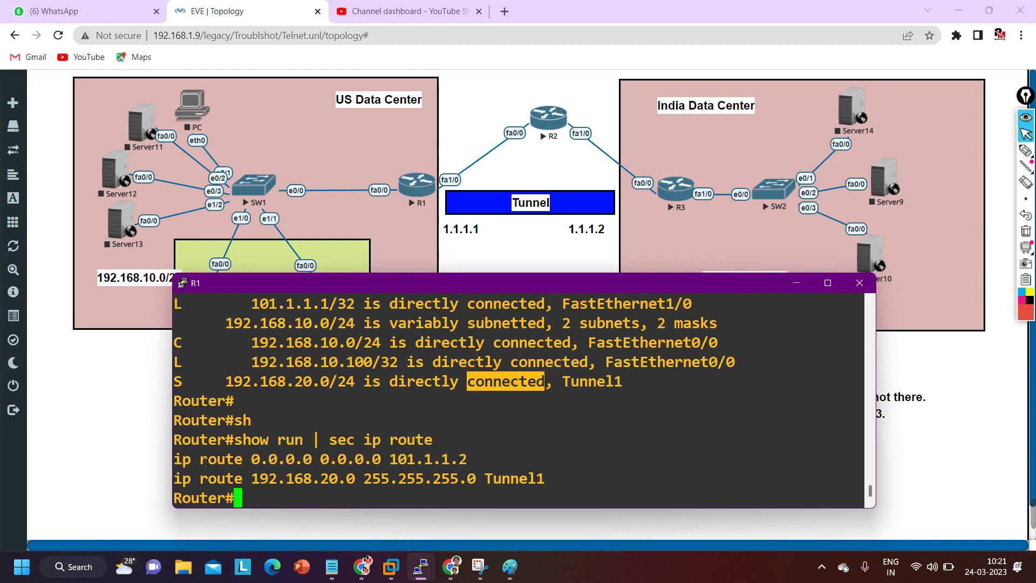
- Highlight the default route with its next hop 101.1.1.2 and the Tunnel1 static route in R1's route listing
drag(184, 465, 478, 459)
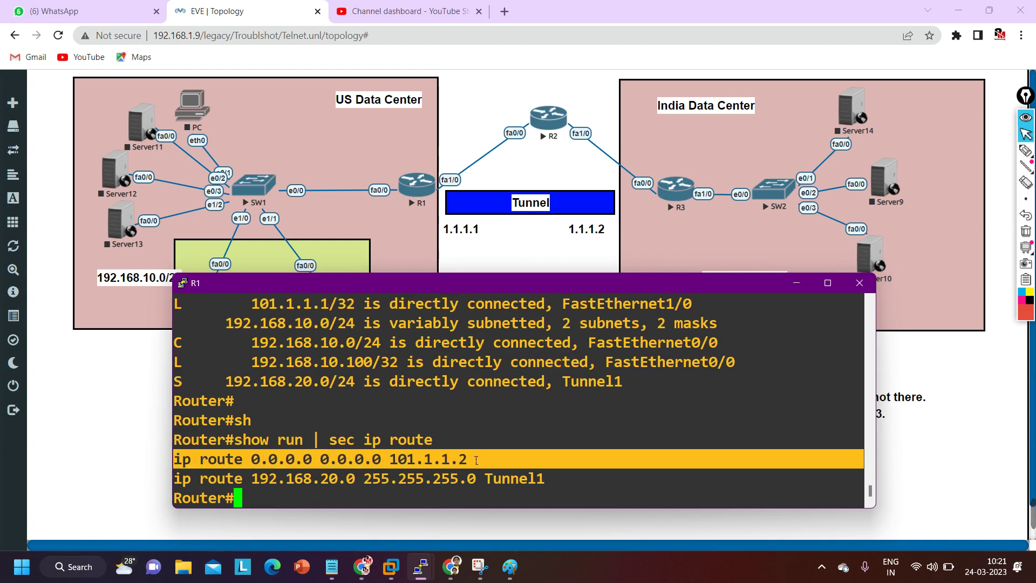
drag(390, 459, 479, 457)
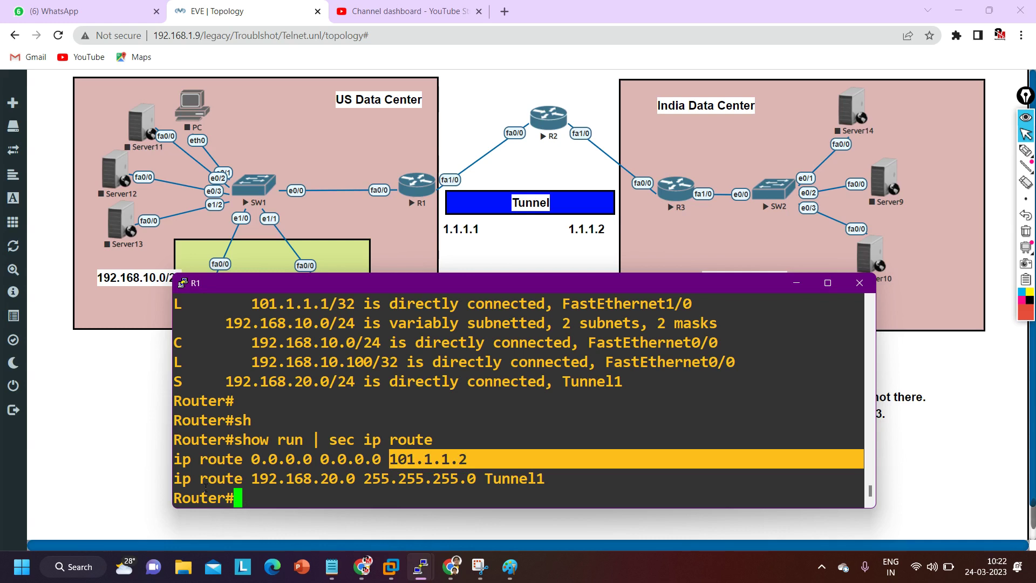
drag(192, 479, 550, 479)
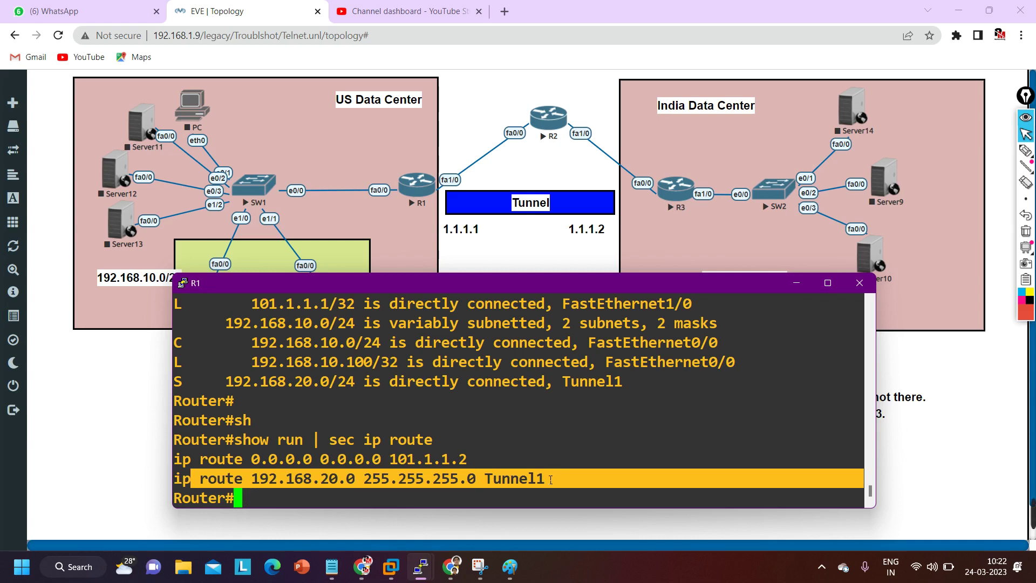
- Check R1 for configured access lists with the command show access-lists
key(Return)
text(sh)
key(Tab)
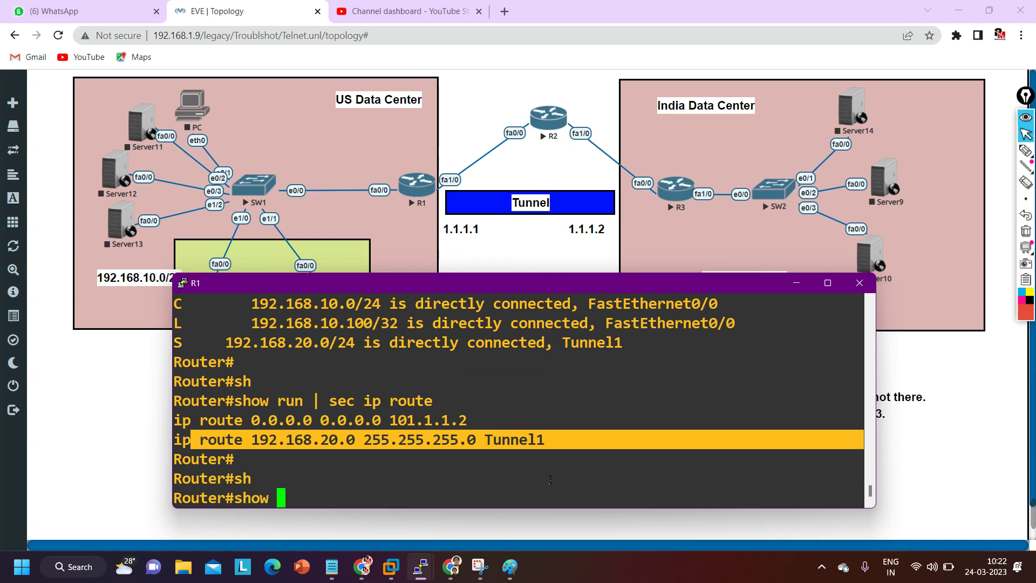
text(ip acc)
key(Tab)
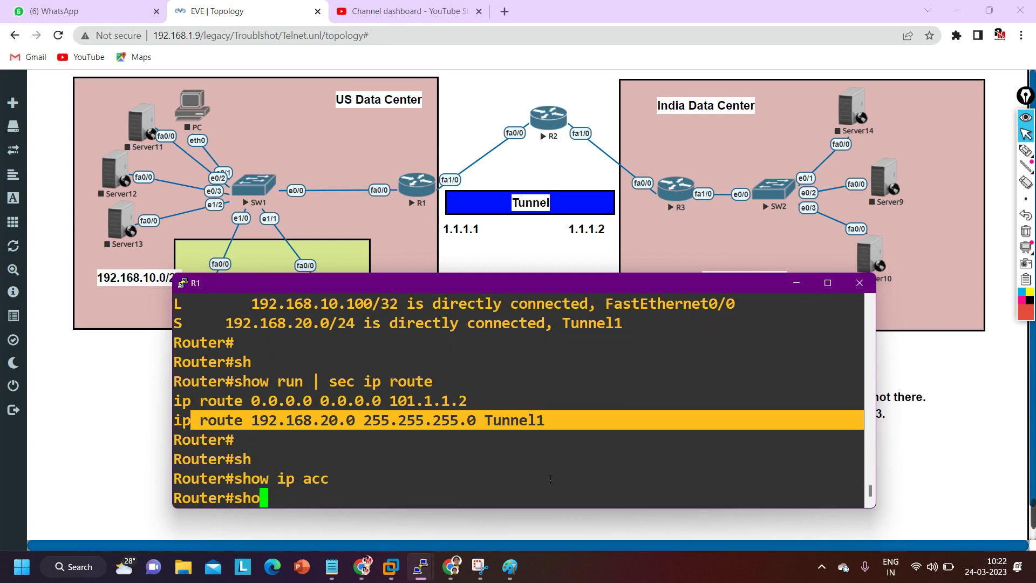
key(BackSpace)
key(BackSpace)
key(BackSpace)
key(BackSpace)
key(BackSpace)
key(BackSpace)
key(BackSpace)
text(acce)
key(Tab)
text(ss-)
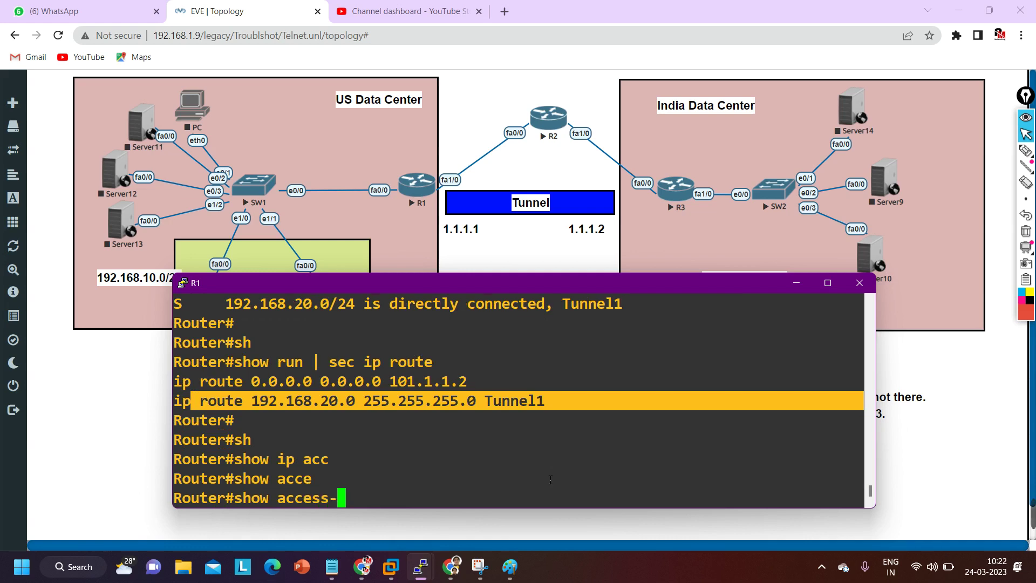
text(l)
key(Tab)
key(Return)
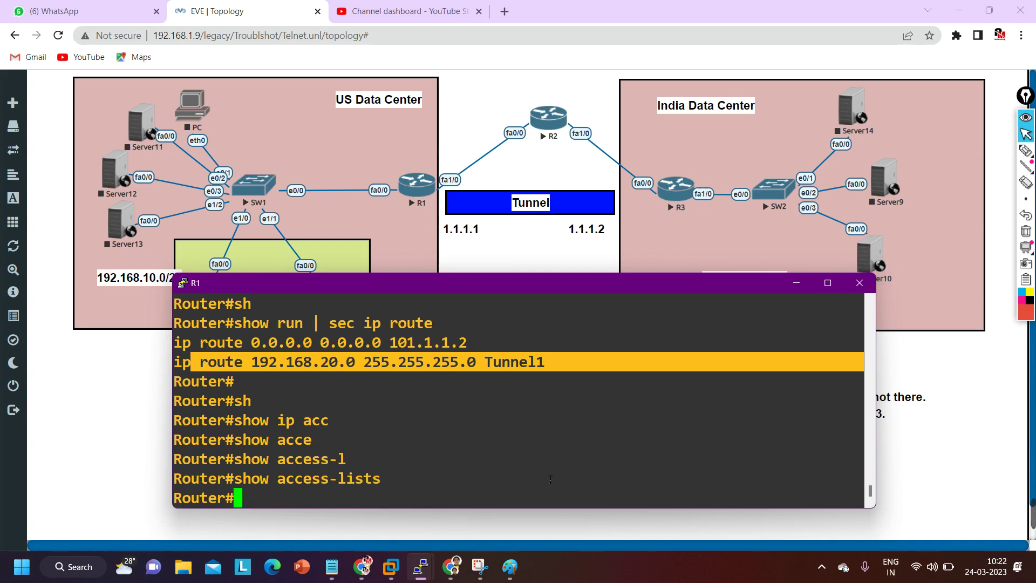
key(Return)
key(Return)
key(Return)
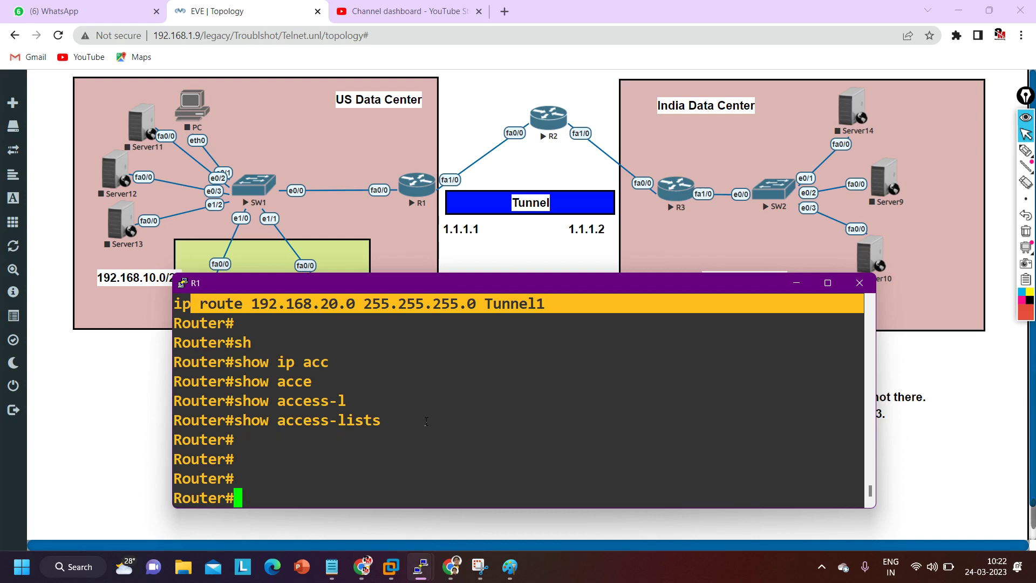
- Review the access-list check and highlight the 192.168.20.0 Tunnel1 route and the default route again in R1's console output
drag(337, 400, 540, 402)
drag(225, 420, 410, 438)
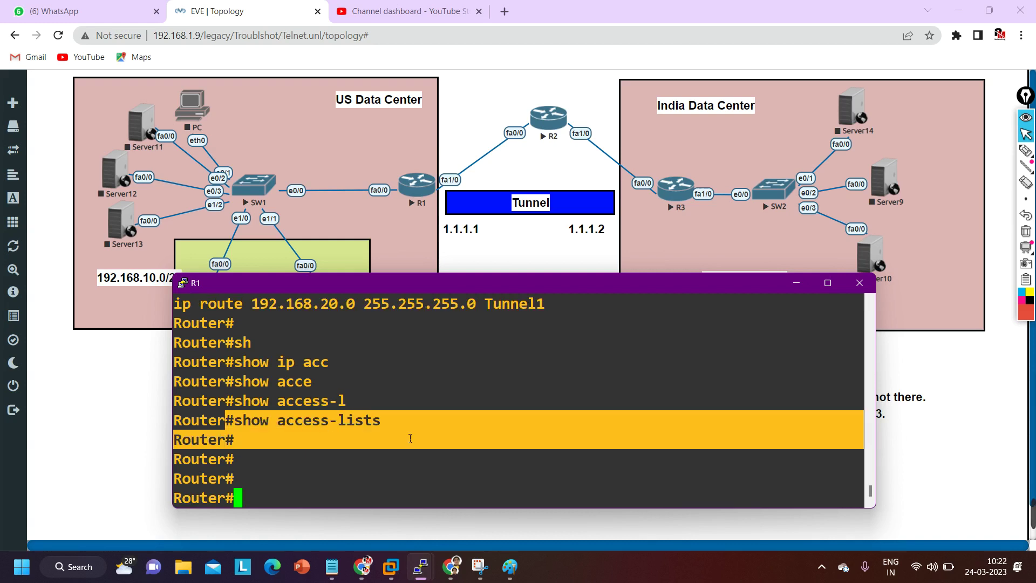
scroll(443, 480, up, 2)
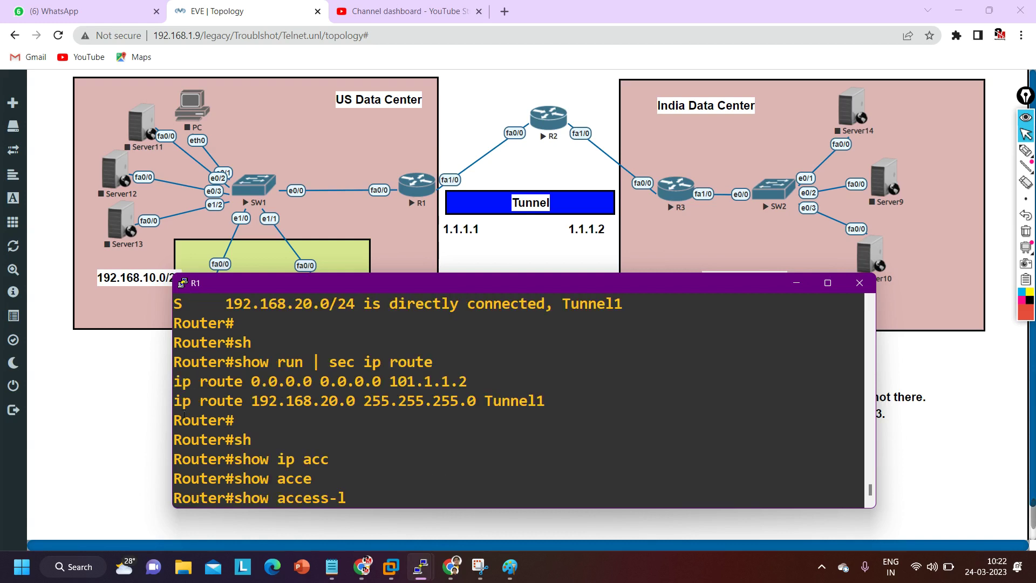
drag(175, 400, 548, 407)
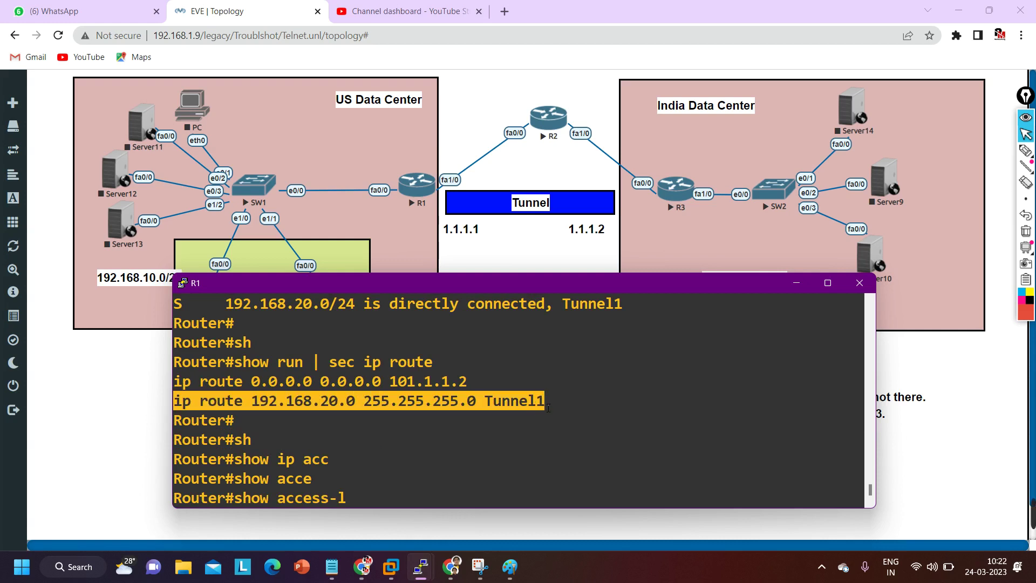
drag(174, 386, 492, 392)
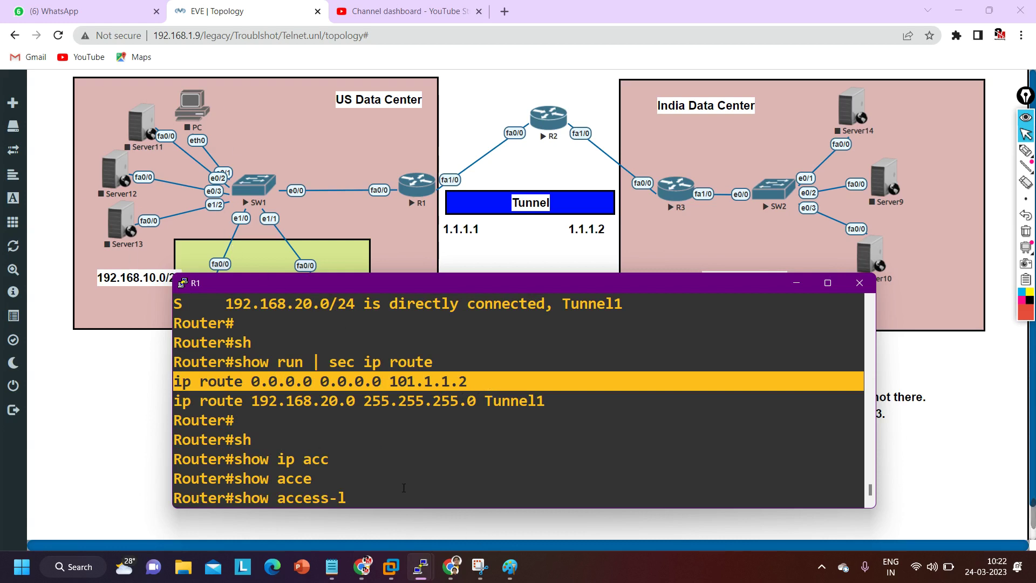
text(ists)
key(Return)
key(Return)
key(Return)
key(Return)
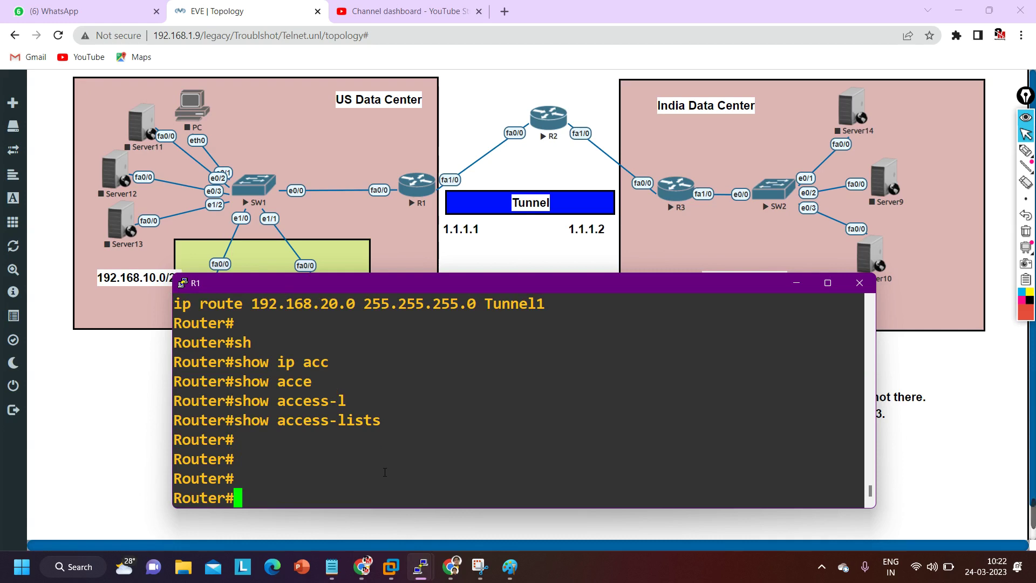
- Test R1's reachability to its default-route next hop by pinging 101.1.1.2
key(Return)
text(ping)
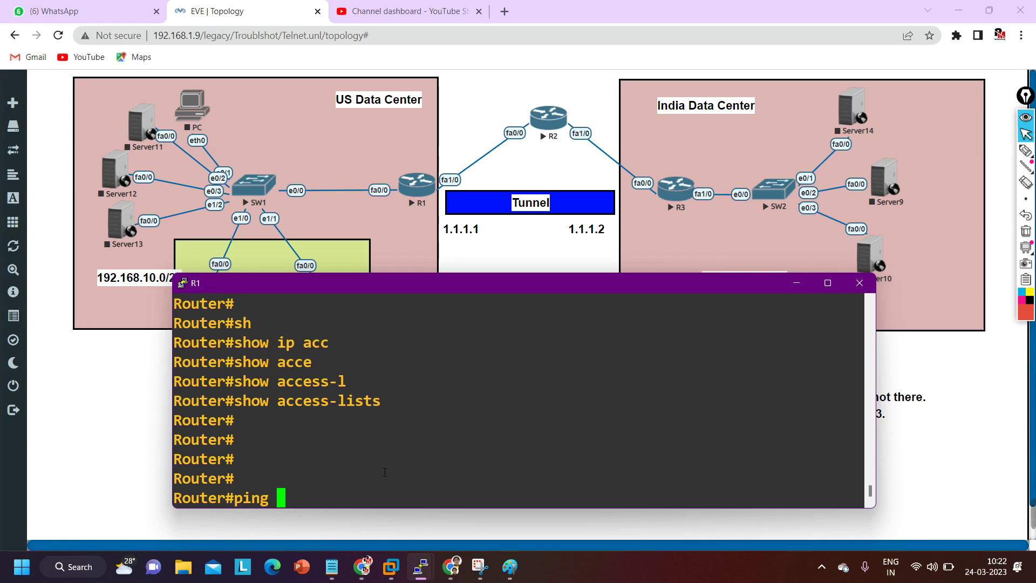
text( 101.1.1.2)
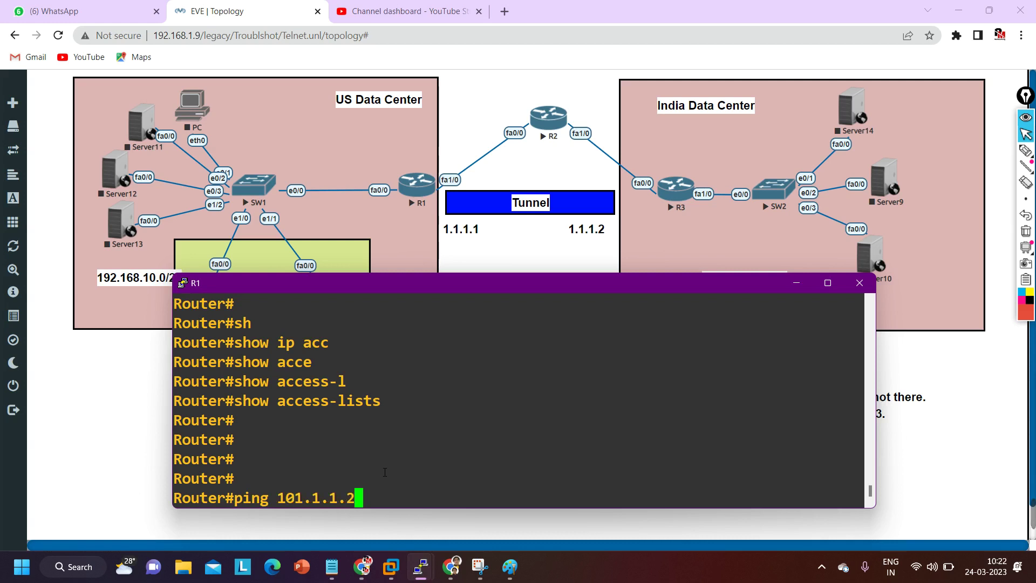
key(Return)
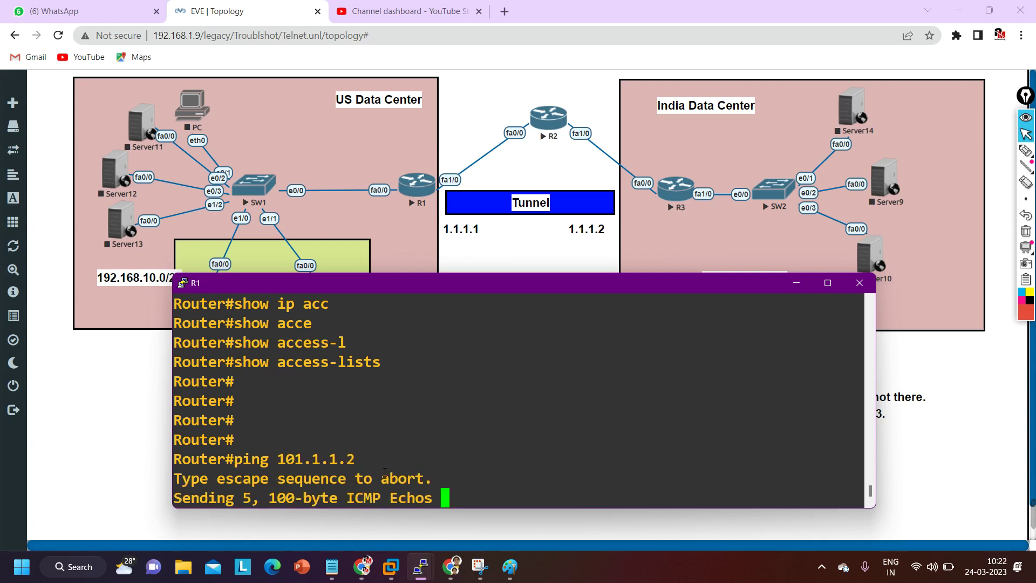
key(Return)
key(Return)
key(Return)
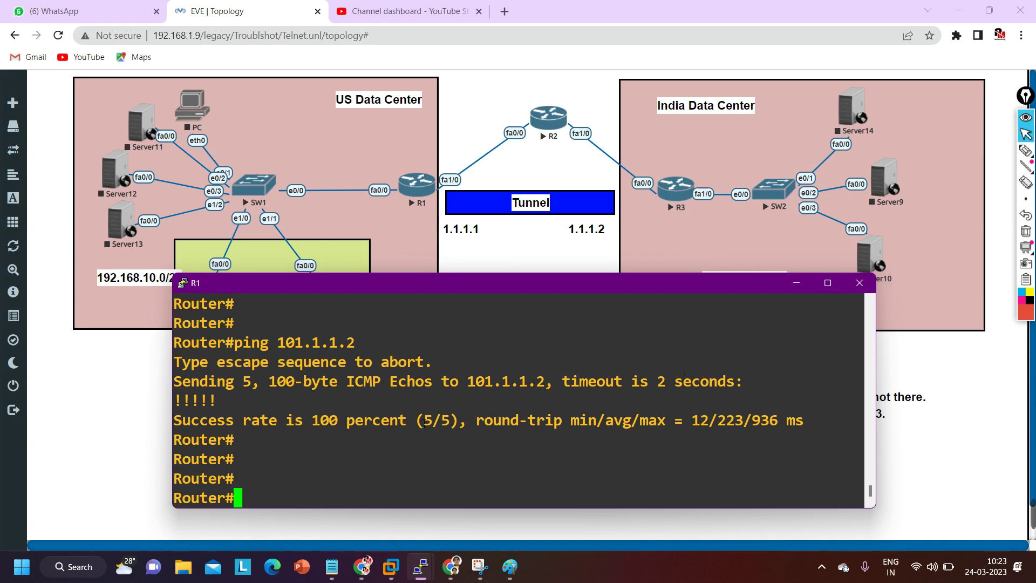
- Display R1's running configuration with show running-config and maximize the console window
key(Return)
text(sh)
key(Tab)
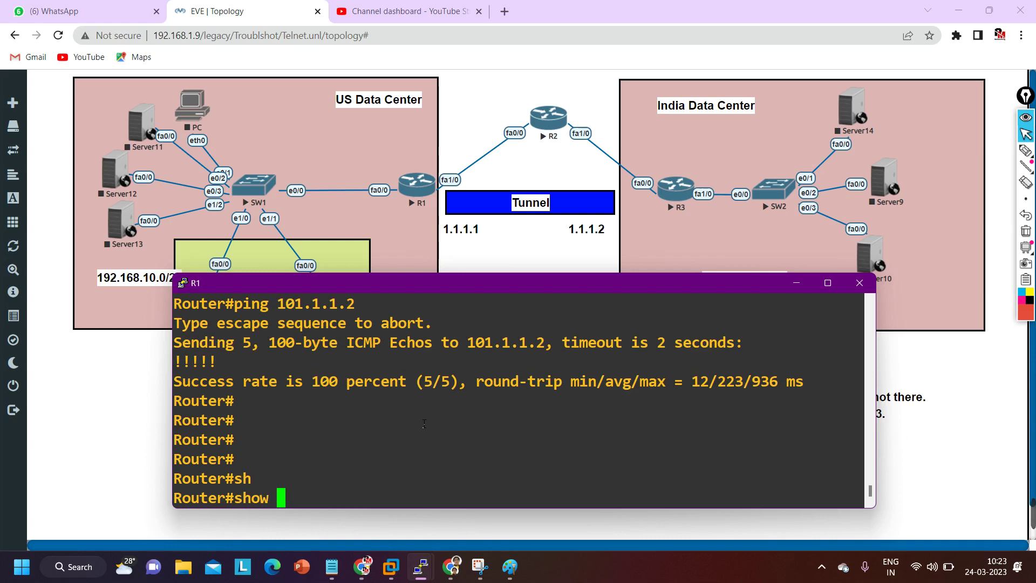
text(run)
key(Tab)
key(Return)
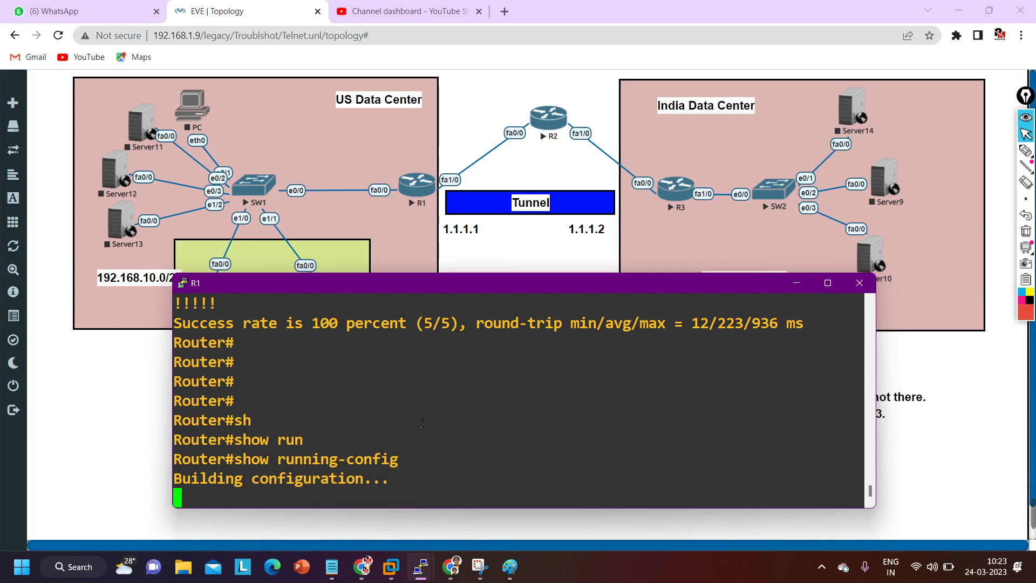
click(826, 284)
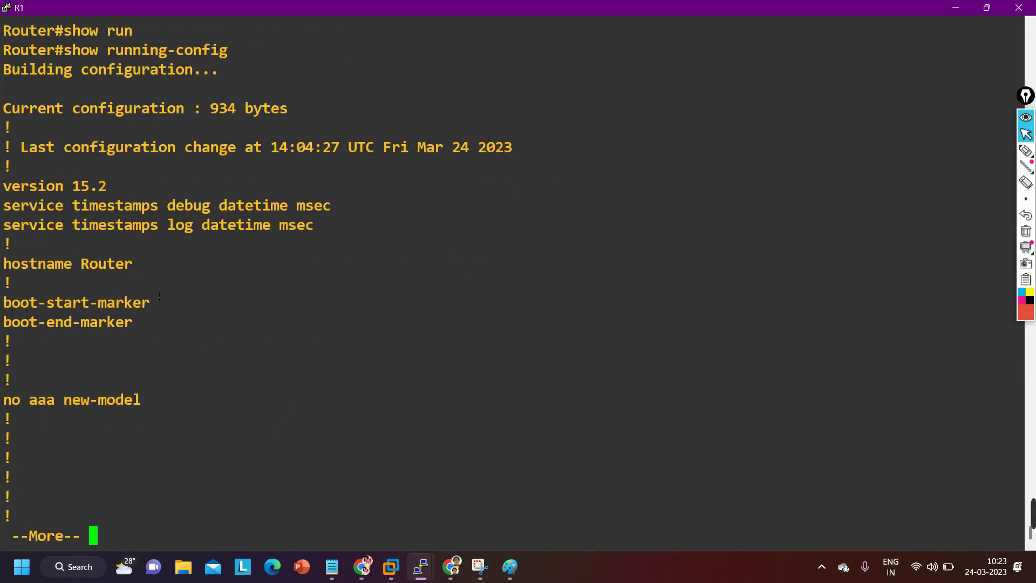
- Page through R1's running configuration to its end and return to the router prompt
drag(122, 153, 324, 526)
right_click(324, 526)
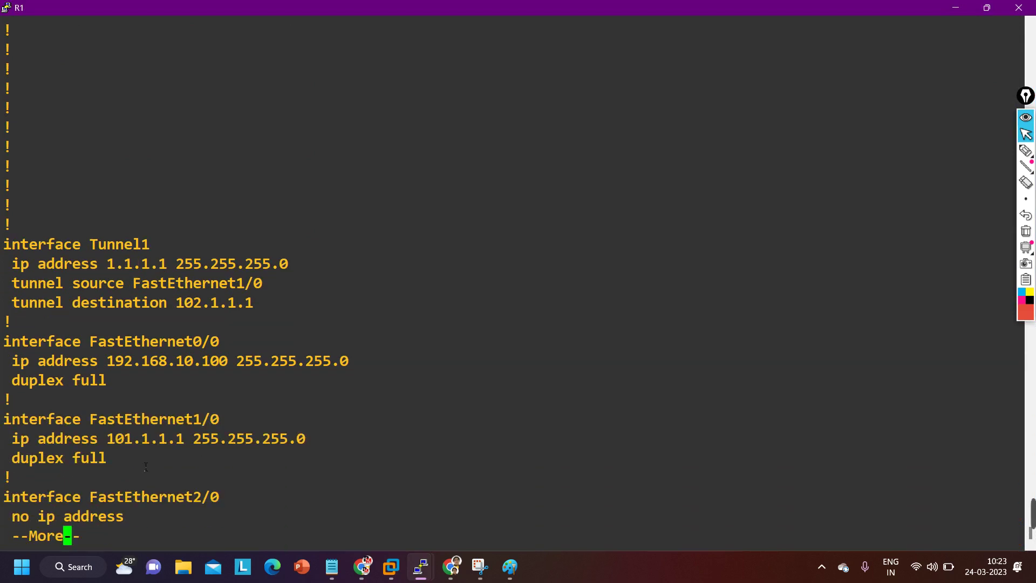
key(space)
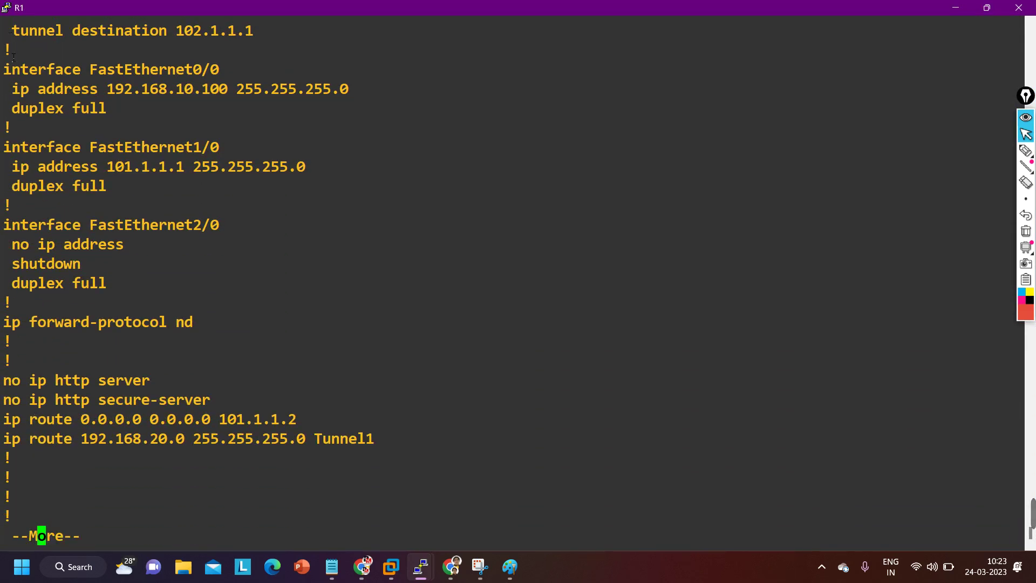
key(Return)
key(Return)
key(Return)
key(Return)
key(Return)
key(Return)
key(Return)
key(Return)
key(Return)
key(Return)
key(Return)
key(Return)
key(Return)
key(Return)
key(Return)
key(Return)
key(Return)
key(Return)
key(Return)
key(Return)
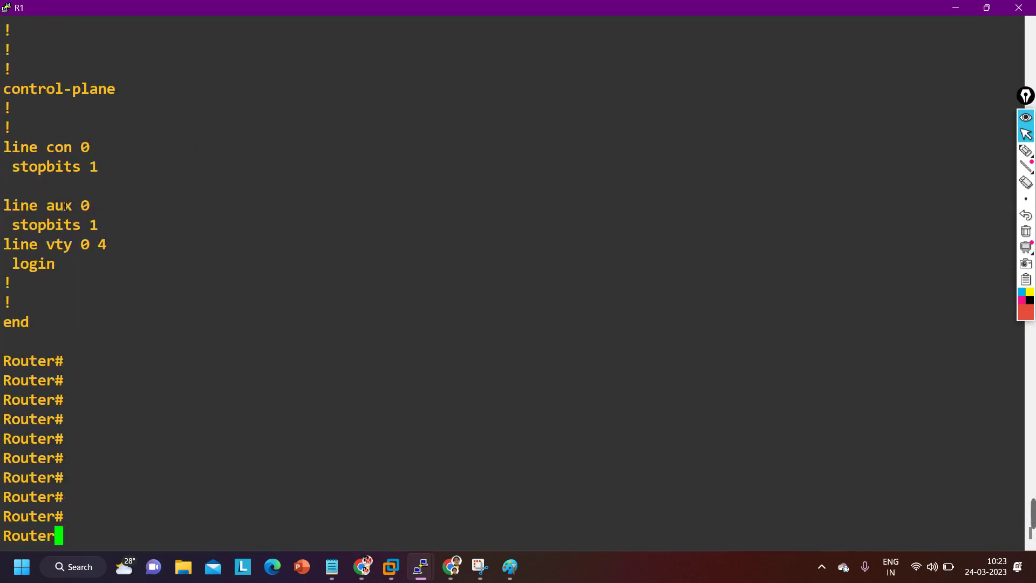
- Examine the Tunnel1 source and destination and the FastEthernet0/0 and FastEthernet1/0 addresses in R1's running configuration
key(Up)
key(Return)
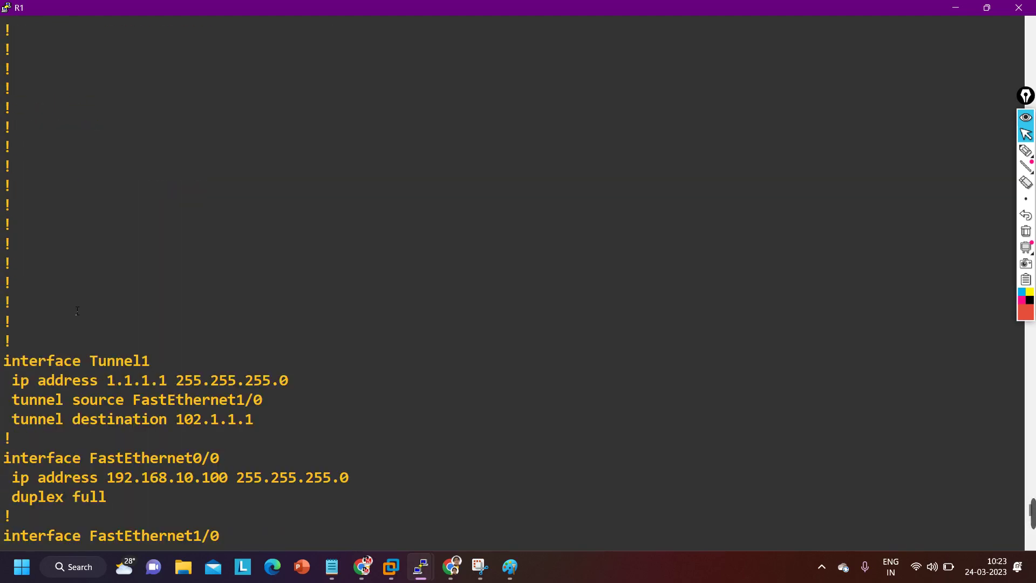
drag(47, 362, 176, 420)
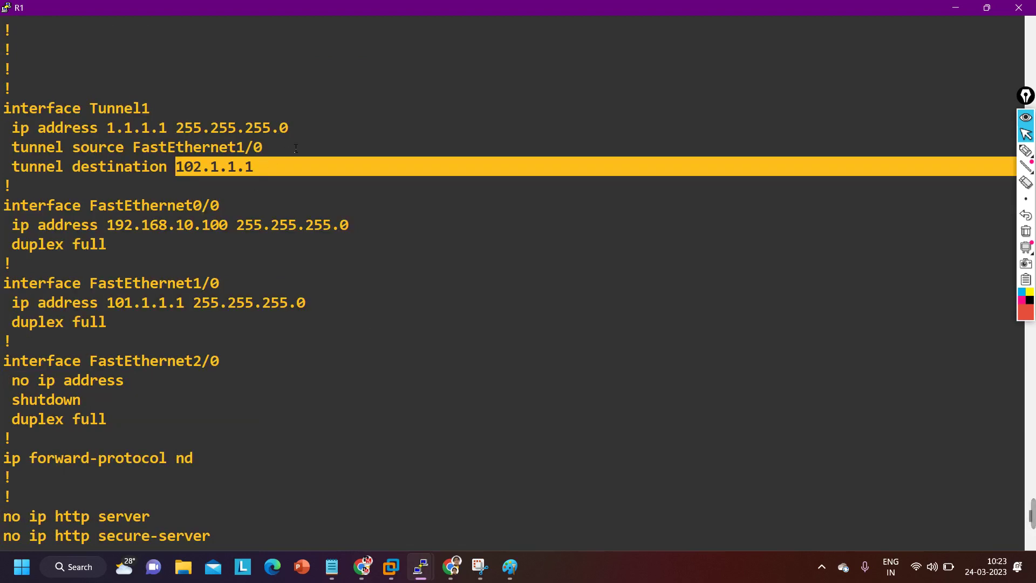
drag(295, 148, 194, 167)
drag(92, 227, 298, 239)
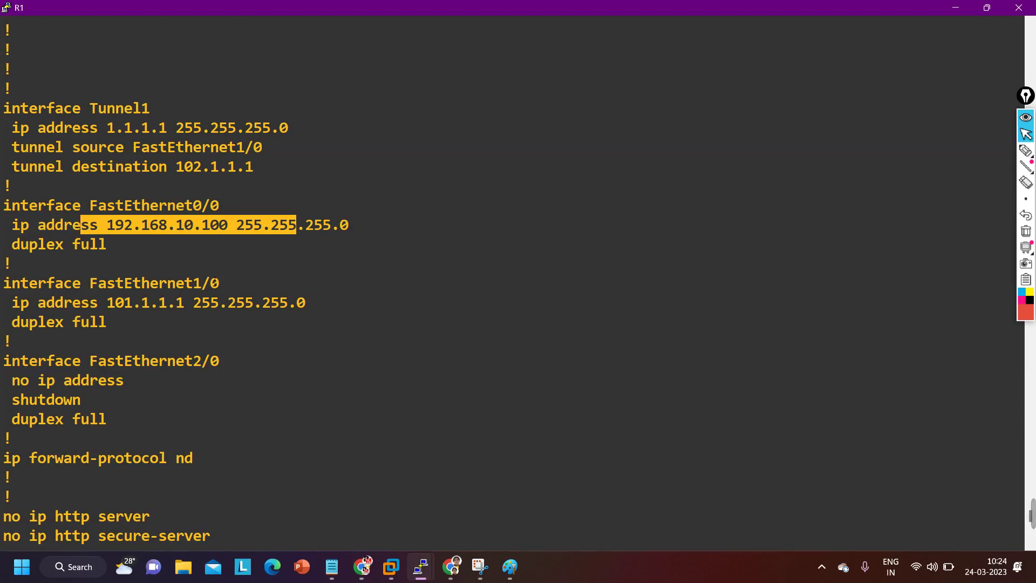
drag(185, 282, 329, 309)
scroll(320, 335, down, 4)
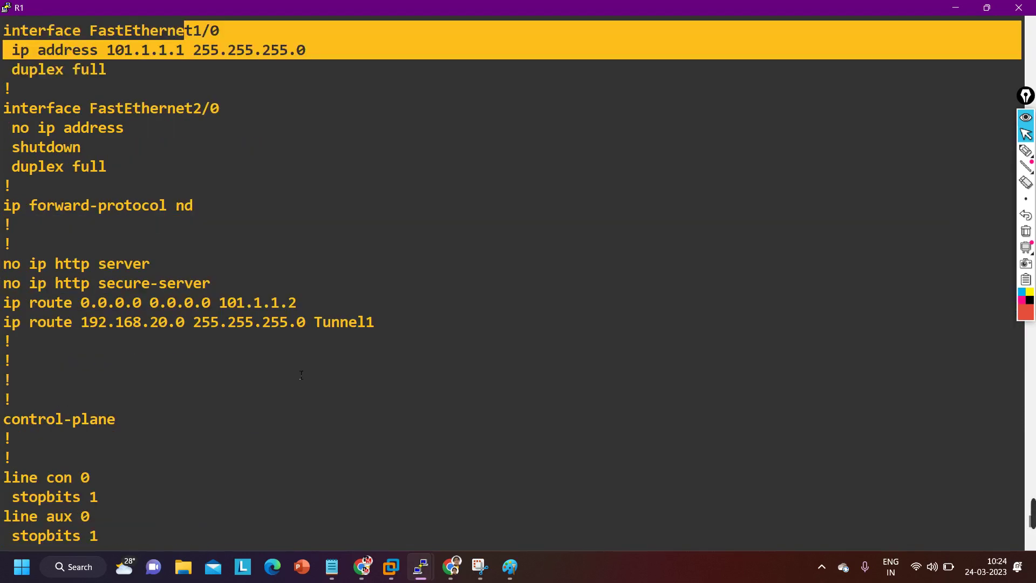
- Highlight the default and 192.168.20.0 static routes in R1's running configuration, then restore the console window to its smaller size
drag(30, 308, 160, 312)
drag(75, 321, 542, 318)
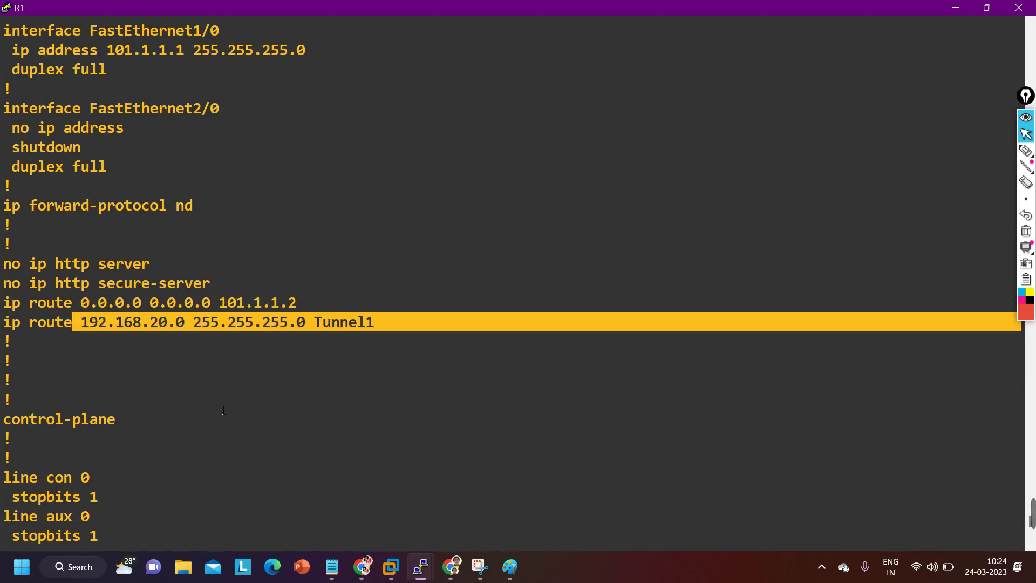
scroll(223, 410, down, 4)
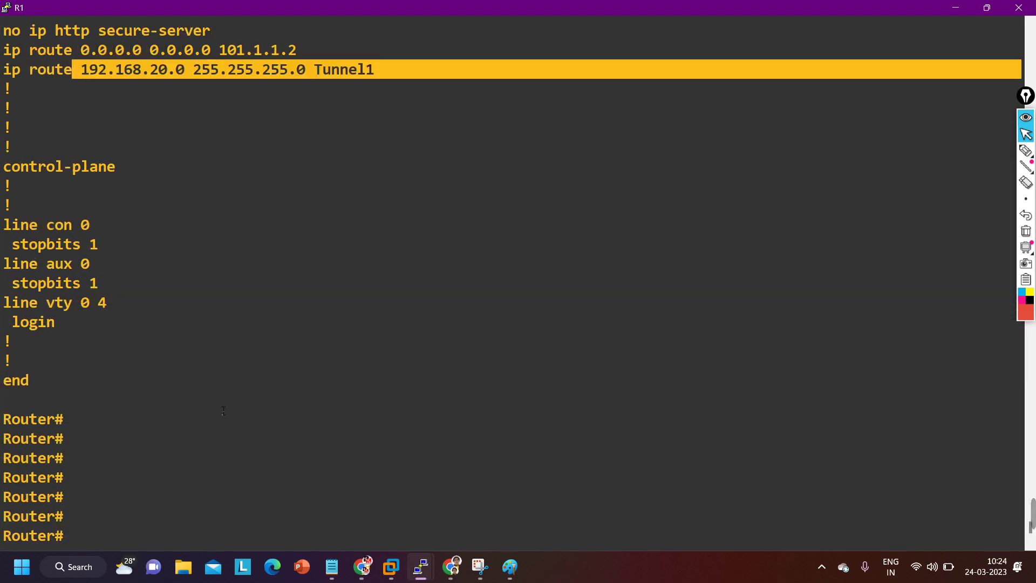
click(987, 7)
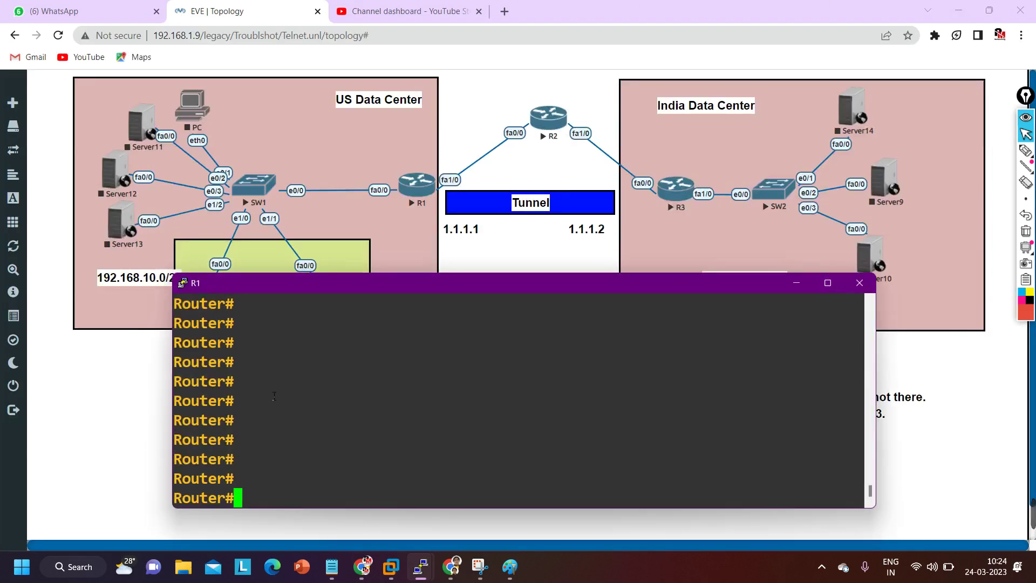
- Switch to the R3 console and start its command-line session
mouse_move(420, 567)
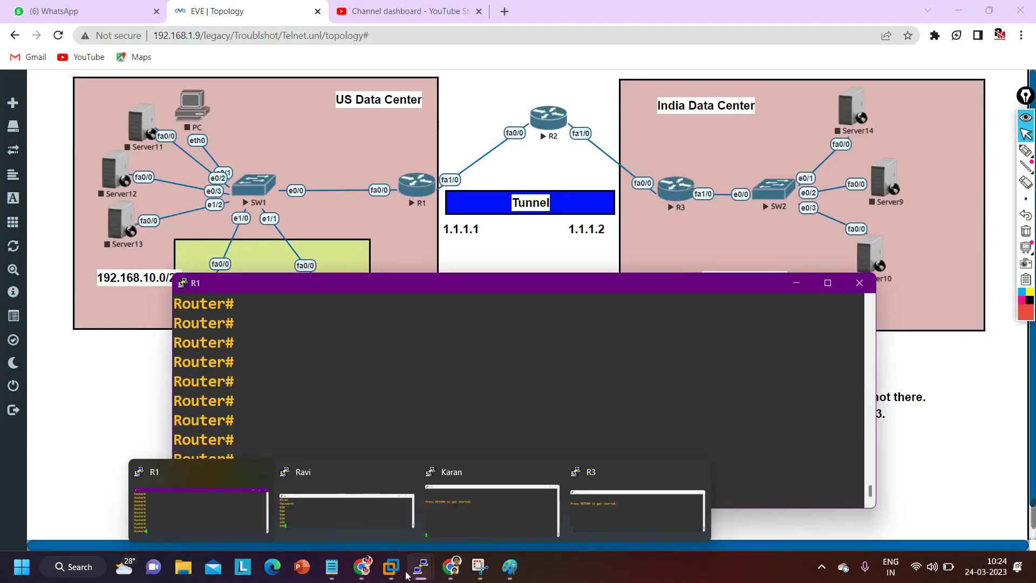
click(604, 508)
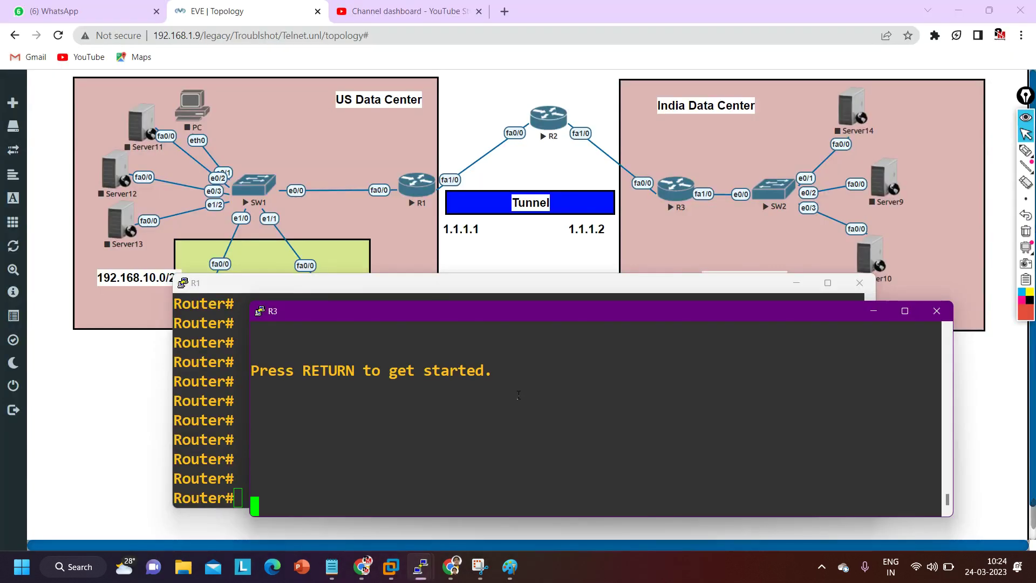
key(Return)
key(Return)
key(Return)
key(Return)
key(Return)
key(Return)
key(Return)
- Enter privileged EXEC mode on R3 with the en command and the enable password
text(en)
key(Return)
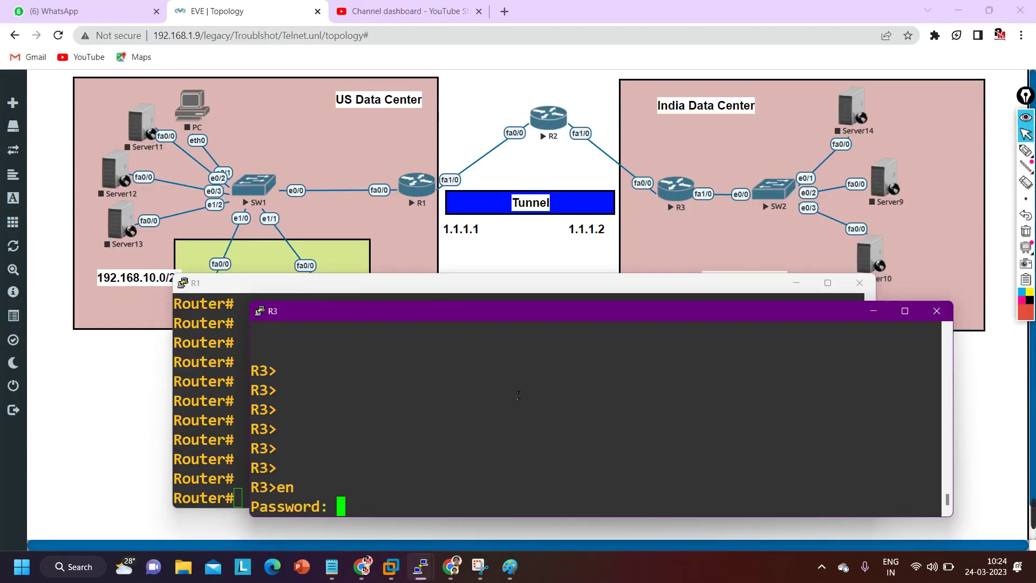
key(Return)
key(Return)
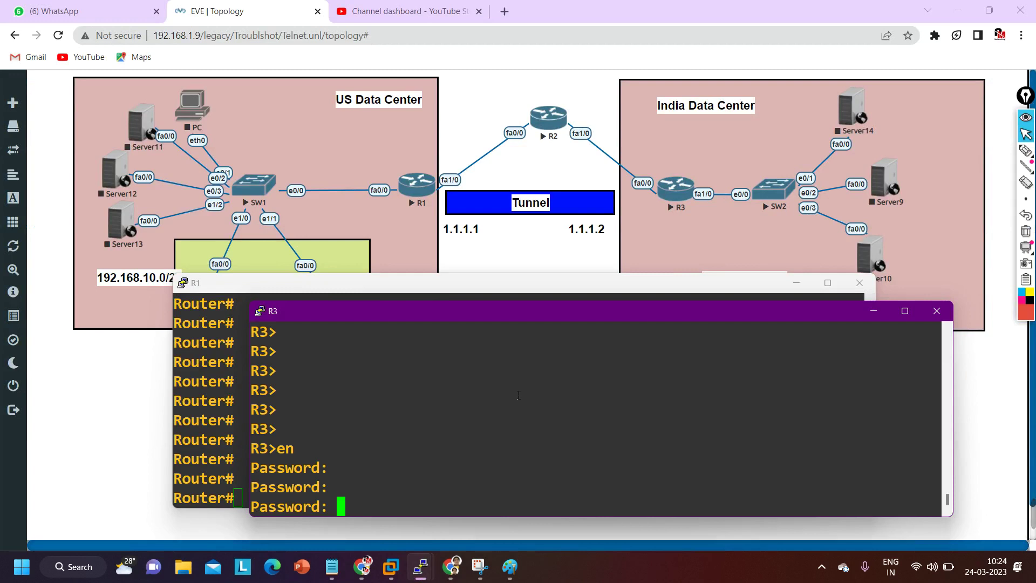
key(Return)
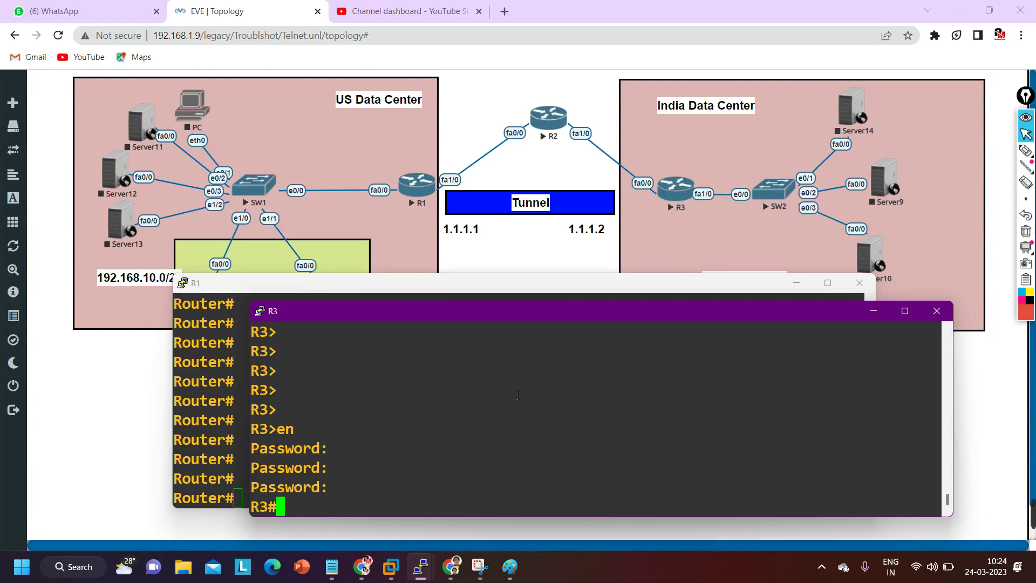
- Display R3's routing table with the show ip route command
key(Return)
key(Return)
key(Return)
key(Return)
key(Return)
key(Return)
key(Return)
key(Return)
key(Return)
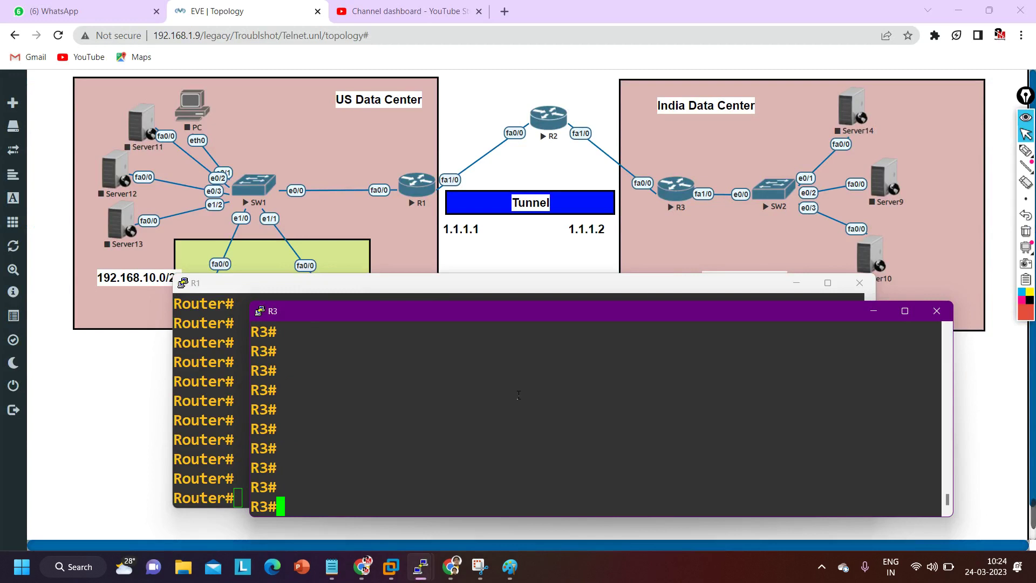
text(sh)
key(Tab)
text(ip ro)
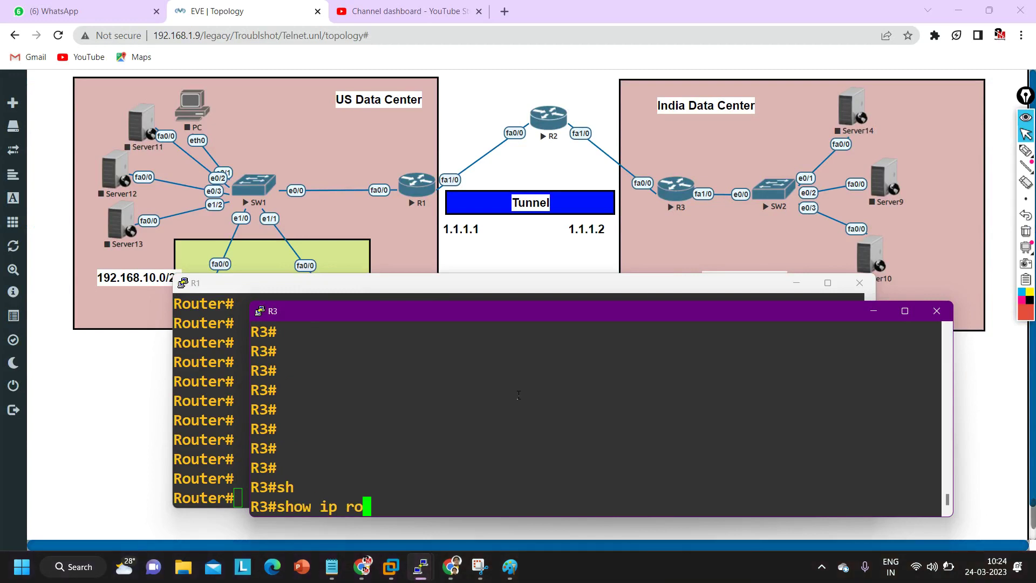
text(`)
key(Tab)
key(BackSpace)
key(Tab)
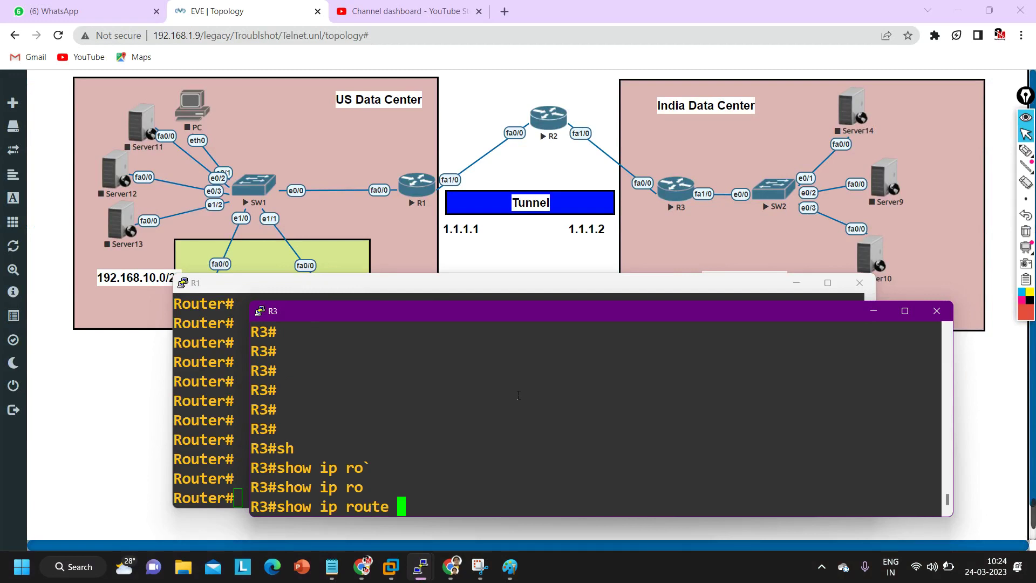
key(Return)
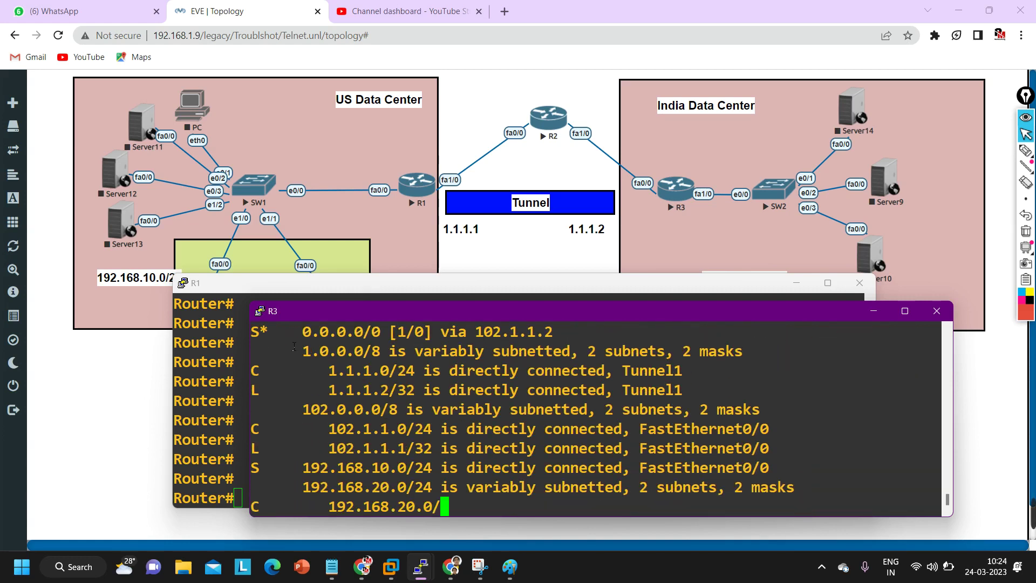
- Highlight the default route and the 192.168.10.0/24 static route in R3's routing table
scroll(336, 437, up, 2)
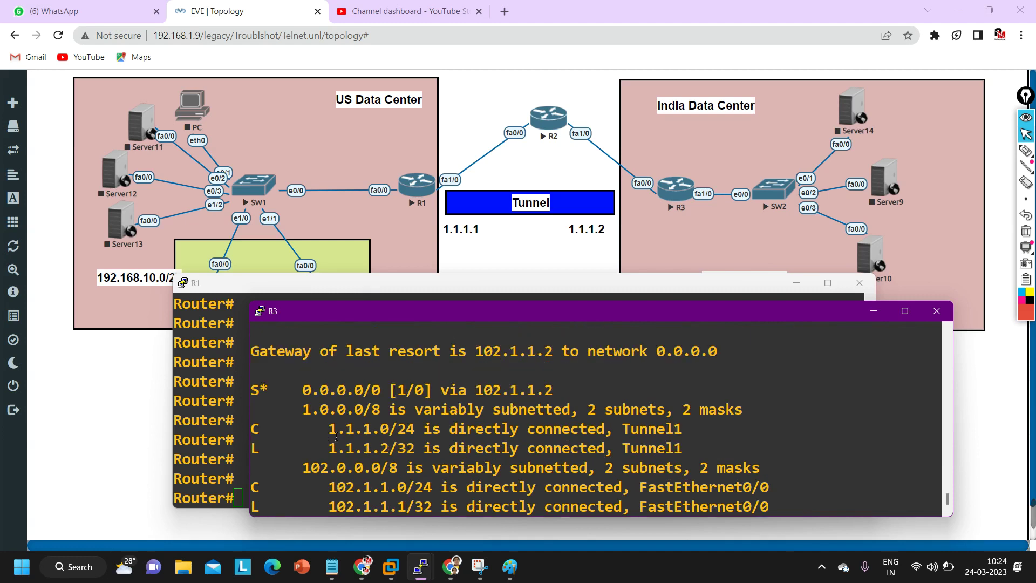
drag(260, 396, 593, 392)
scroll(472, 421, down, 2)
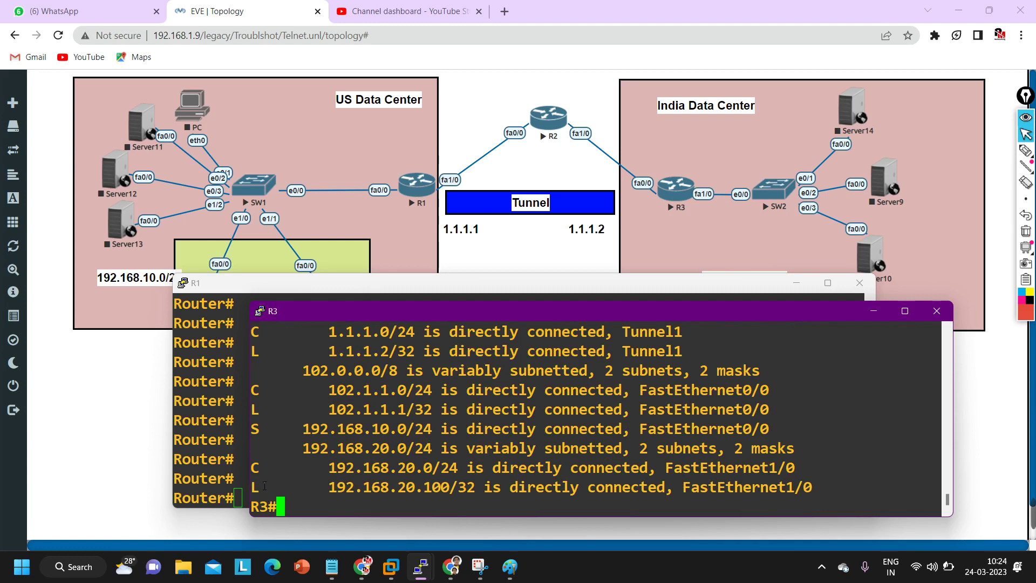
drag(256, 436, 769, 435)
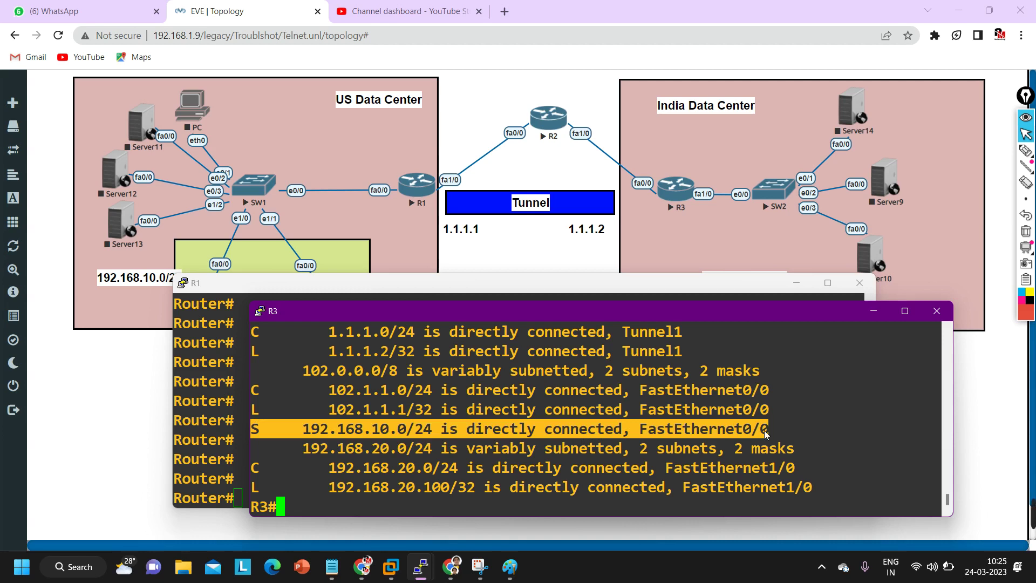
- Mark the 192.168.10.0 route and R3's fa0/0 interface with pen annotations, then clear them and return to the R3 console
click(1026, 152)
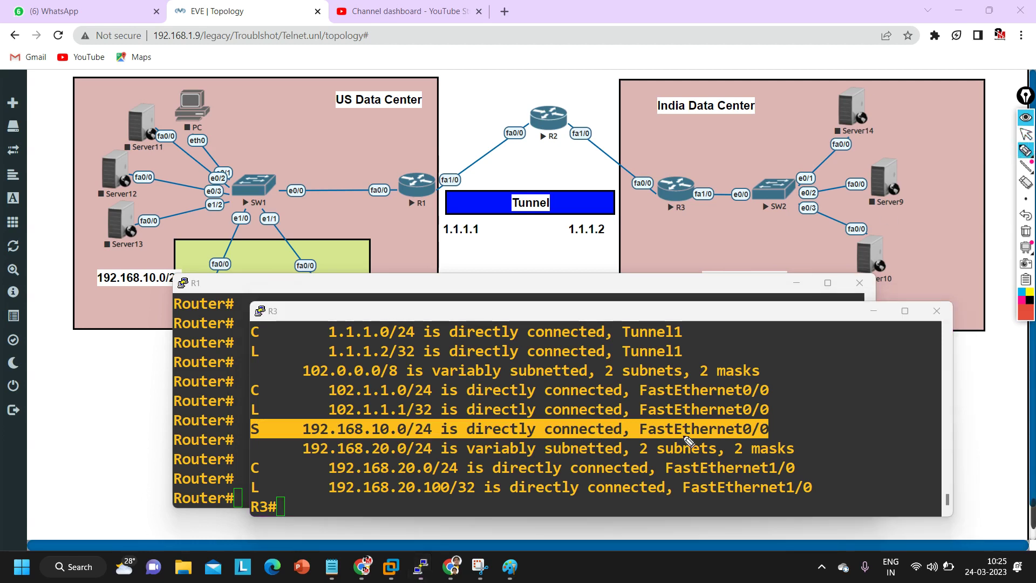
drag(312, 441, 372, 441)
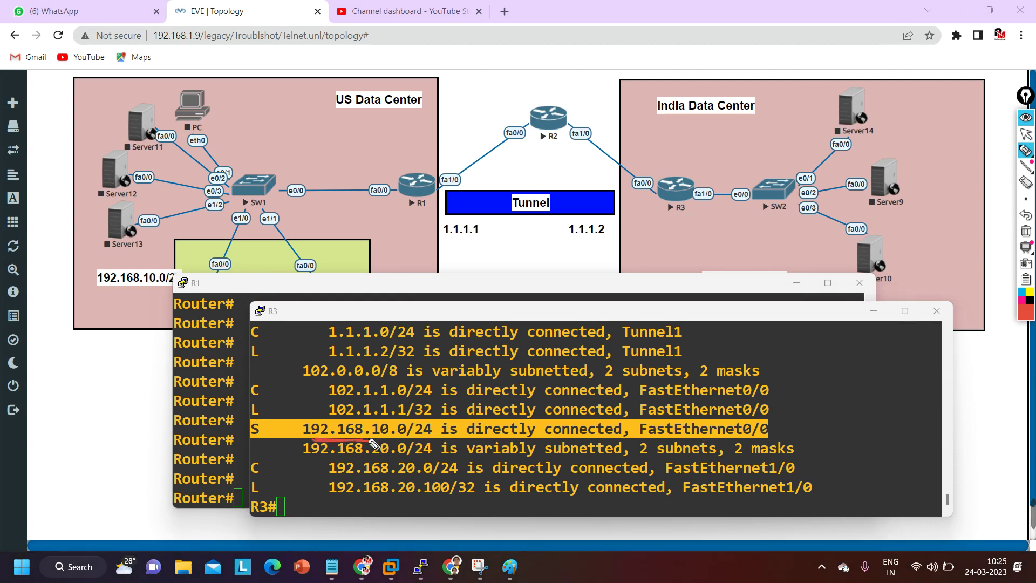
mouse_move(630, 207)
mouse_down()
mouse_move(645, 206)
mouse_move(639, 219)
mouse_move(651, 224)
mouse_up()
mouse_move(636, 182)
mouse_down()
mouse_move(660, 168)
mouse_move(618, 169)
mouse_move(653, 157)
mouse_move(630, 149)
mouse_move(636, 178)
mouse_up()
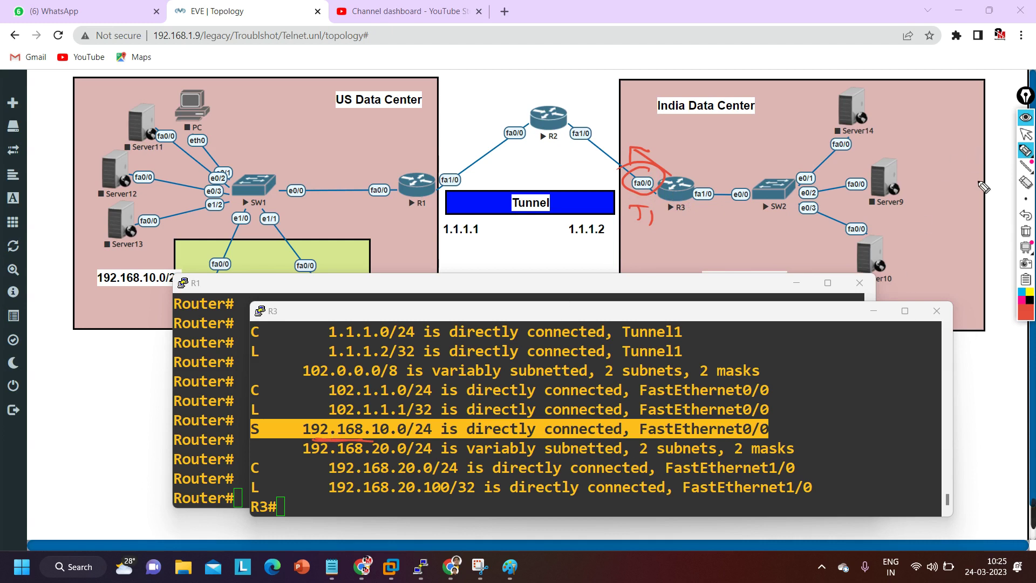
click(1026, 231)
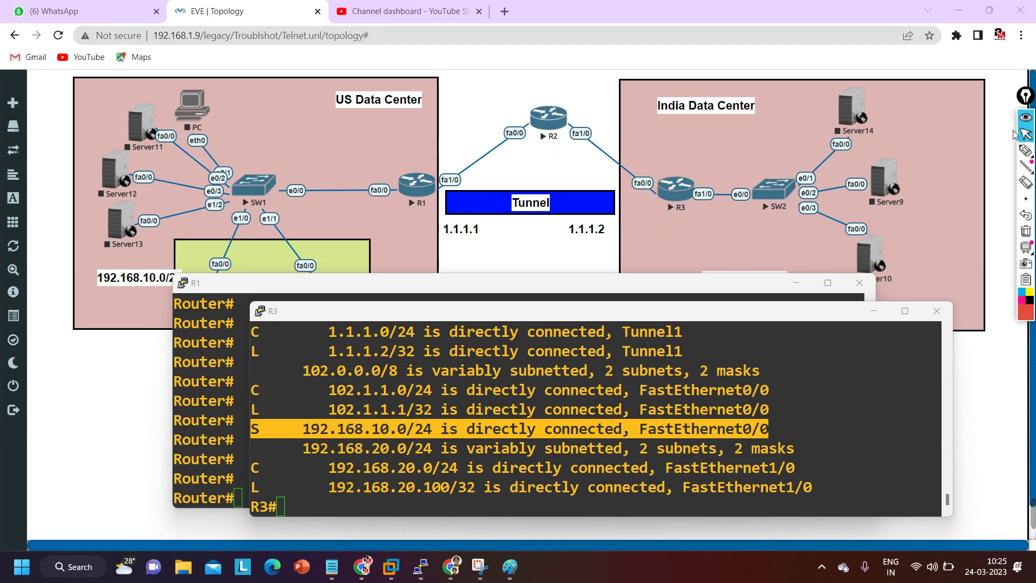
click(369, 408)
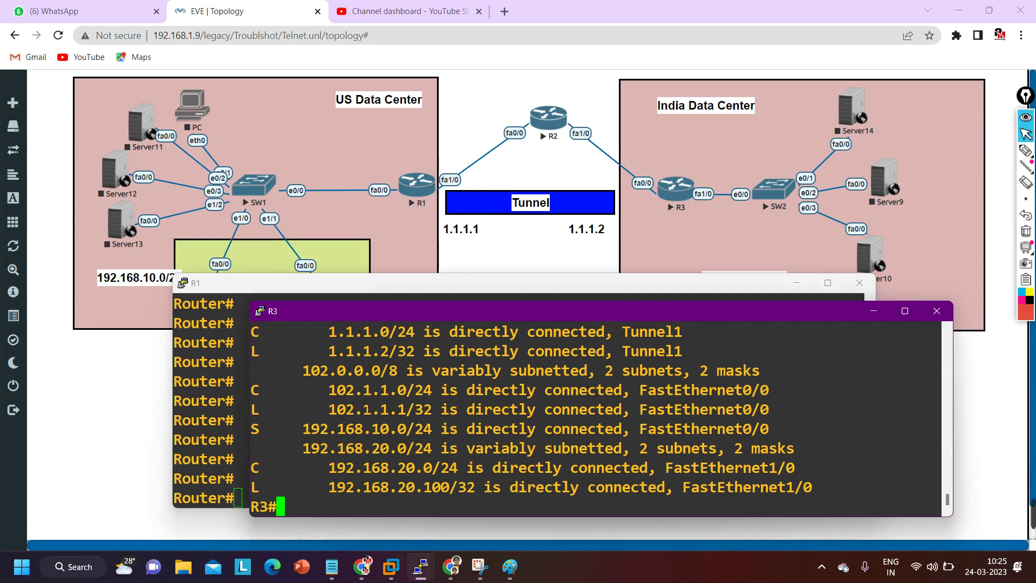
key(Return)
text(conf)
key(Tab)
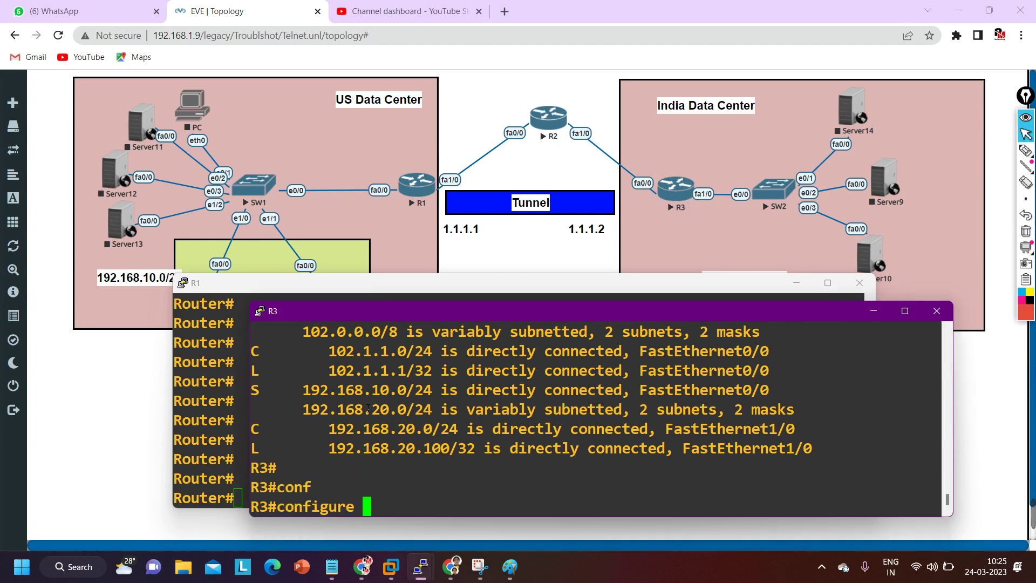
key(BackSpace)
key(BackSpace)
key(BackSpace)
key(BackSpace)
key(BackSpace)
key(BackSpace)
key(BackSpace)
key(BackSpace)
key(BackSpace)
key(BackSpace)
- List R3's configured static routes with show run | sec ip route and highlight the 192.168.10.0 entry
text(s)
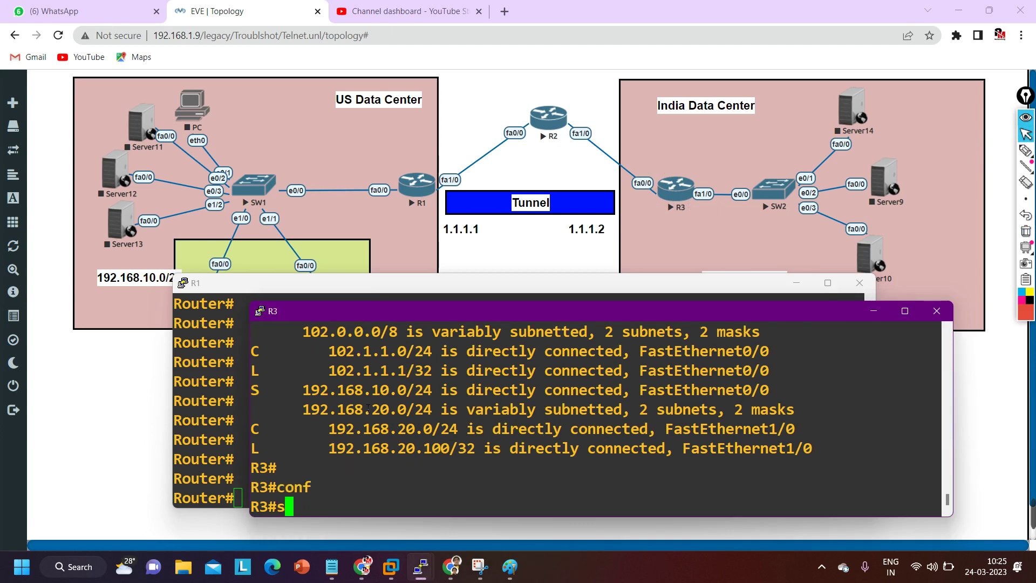
text(how r)
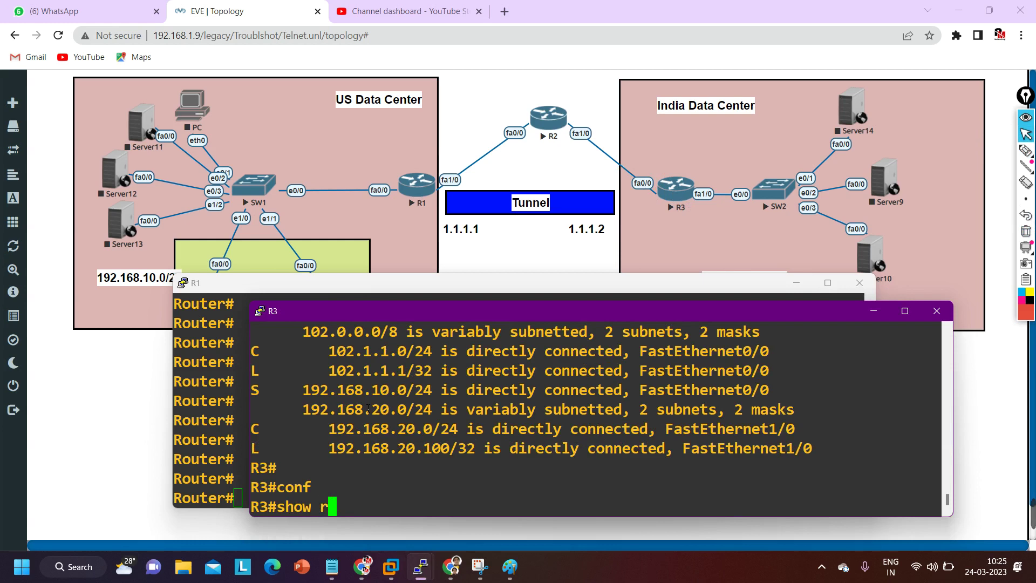
text(un | sec ip route)
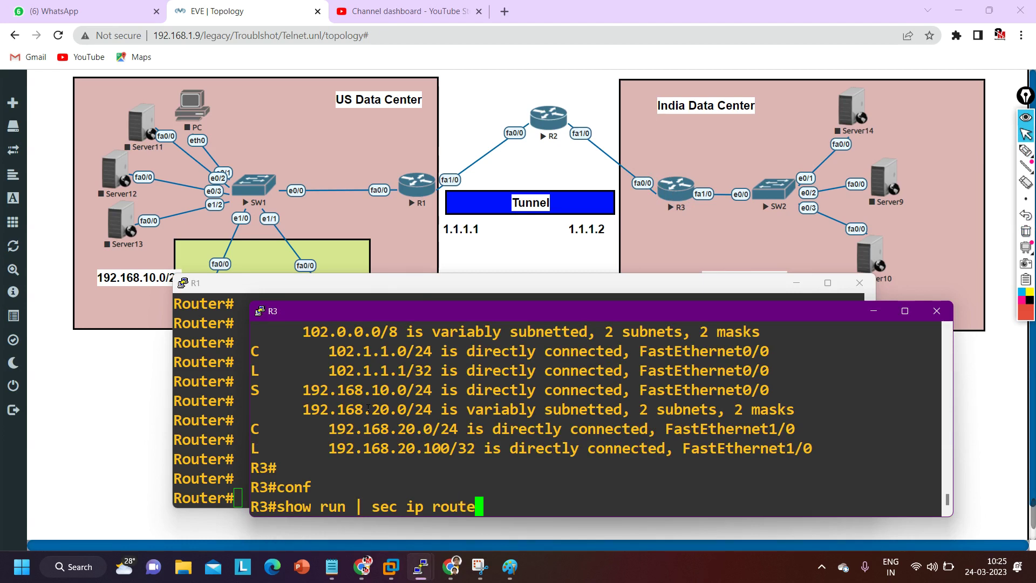
key(Return)
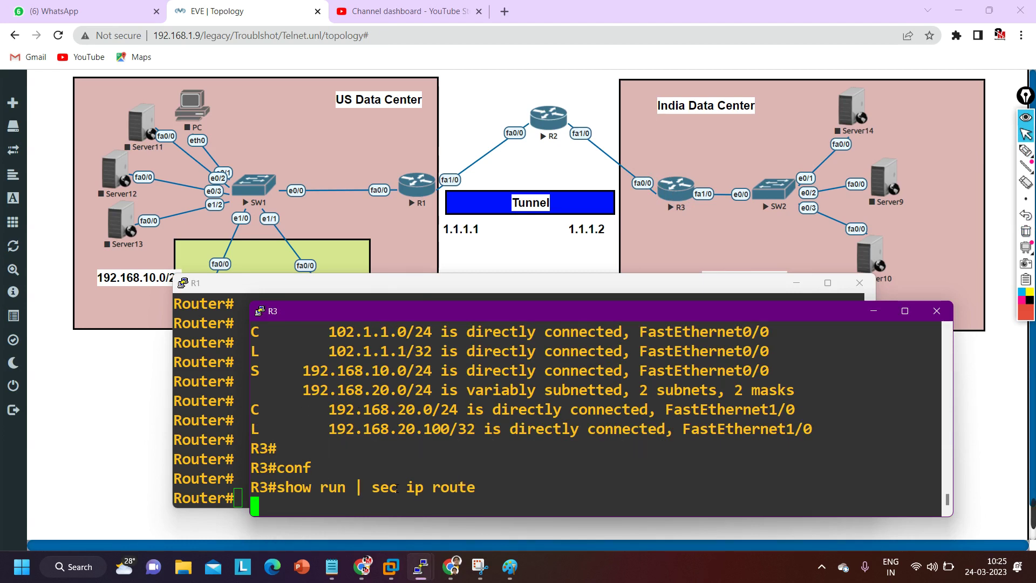
drag(281, 489, 636, 493)
- Enter global configuration mode on R3, configuring from the terminal
text(conf)
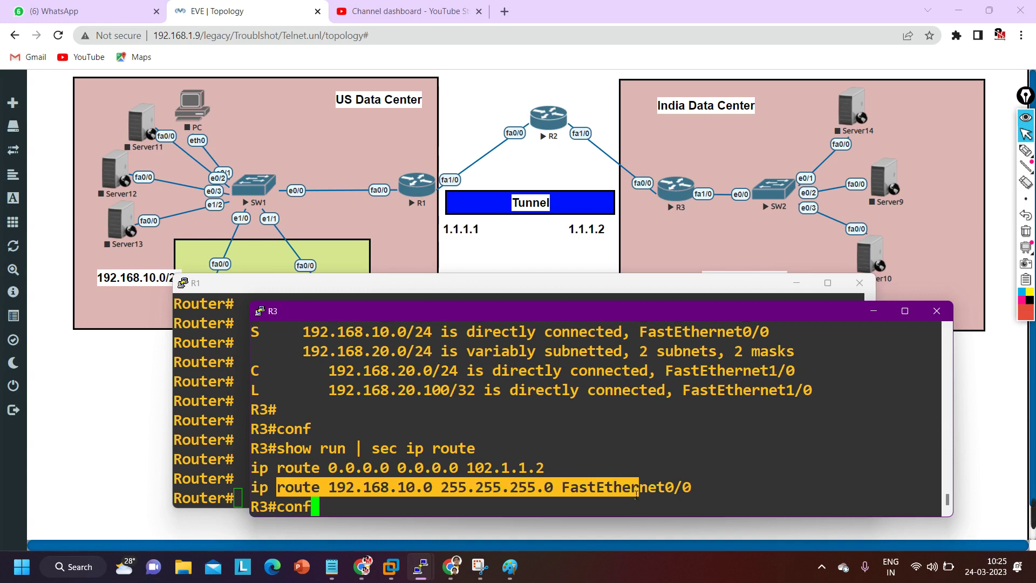
key(Tab)
key(Return)
key(Return)
key(Return)
- Remove R3's static route to 192.168.10.0 255.255.255.0 through FastEthernet0/0, reusing the route line copied from the console output
text(no)
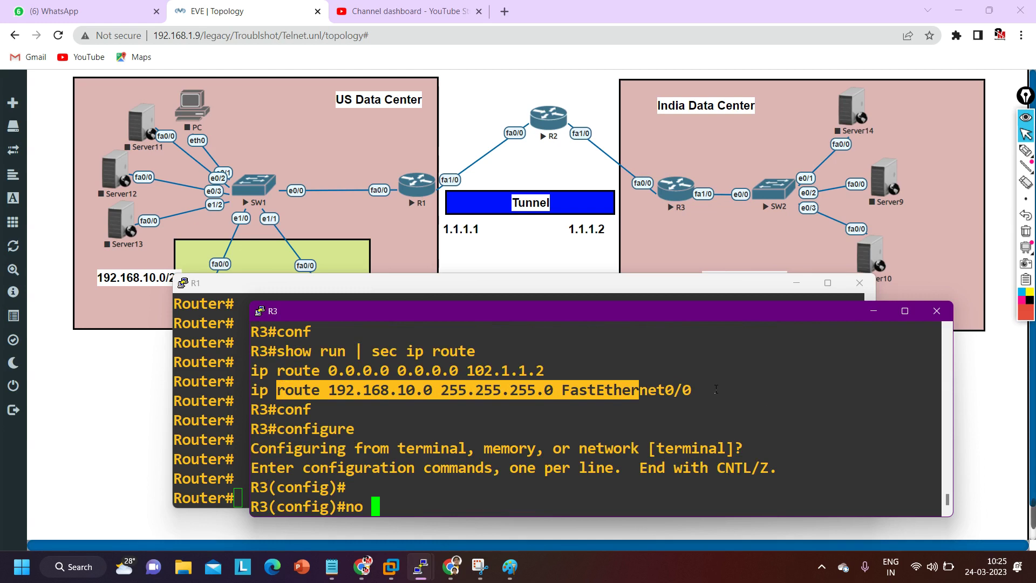
drag(715, 389, 263, 397)
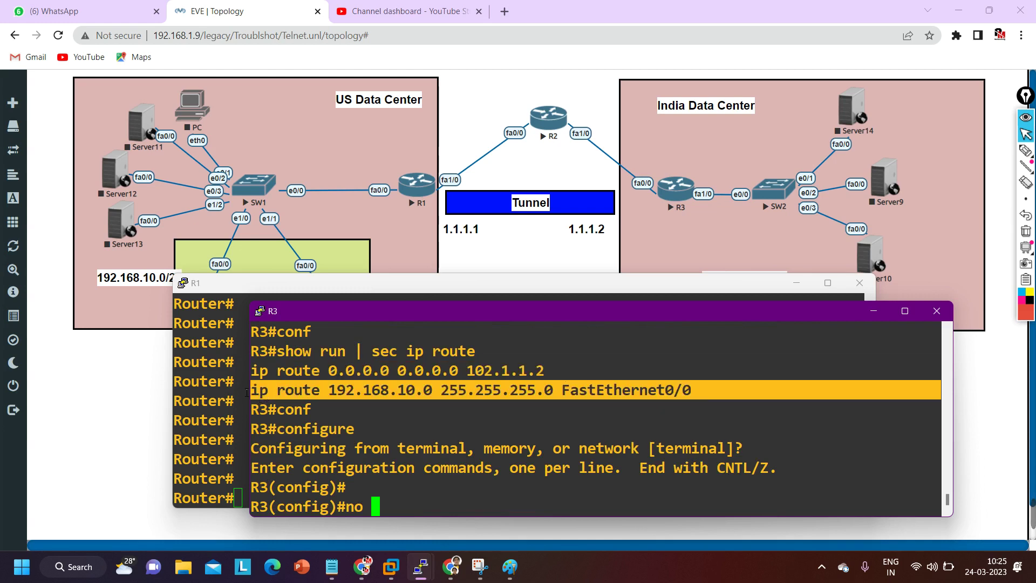
right_click(425, 494)
key(Return)
key(Return)
key(Return)
key(Return)
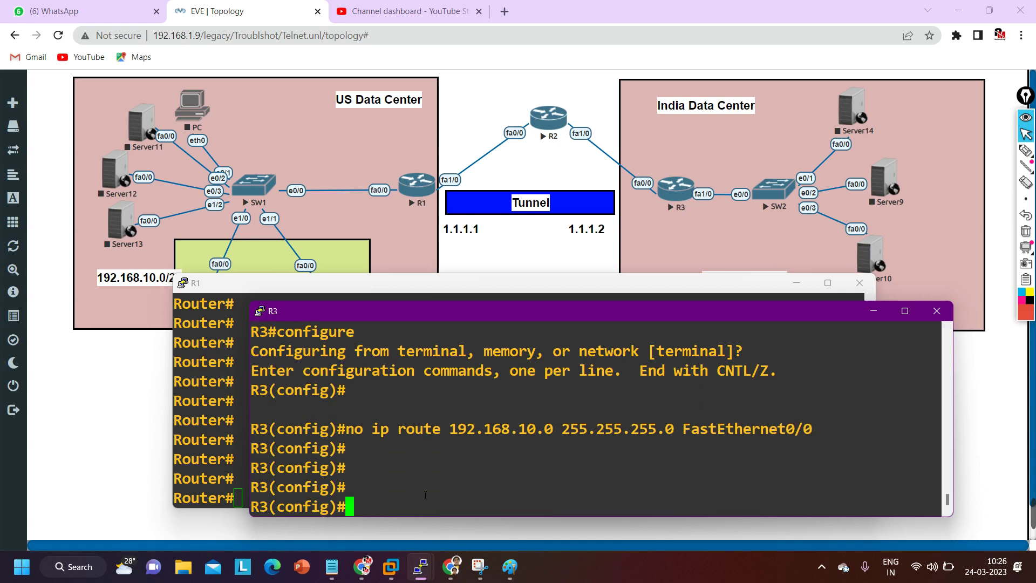
- Add a static route on R3 to 192.168.10.0 255.255.255.0 through tunnel 1, then leave configuration mode
text(ip ro)
key(Tab)
text(ut)
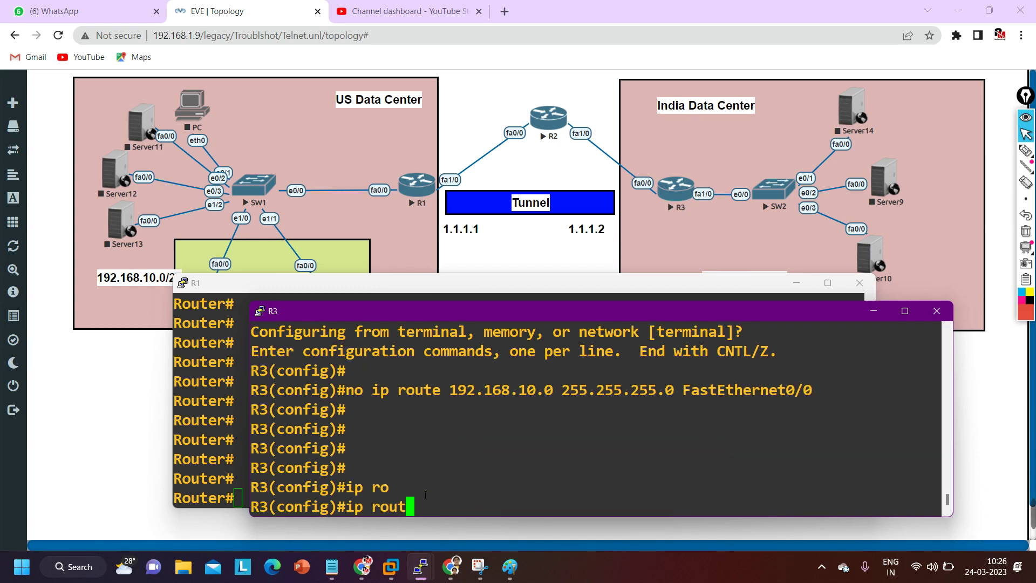
text(e 192.1)
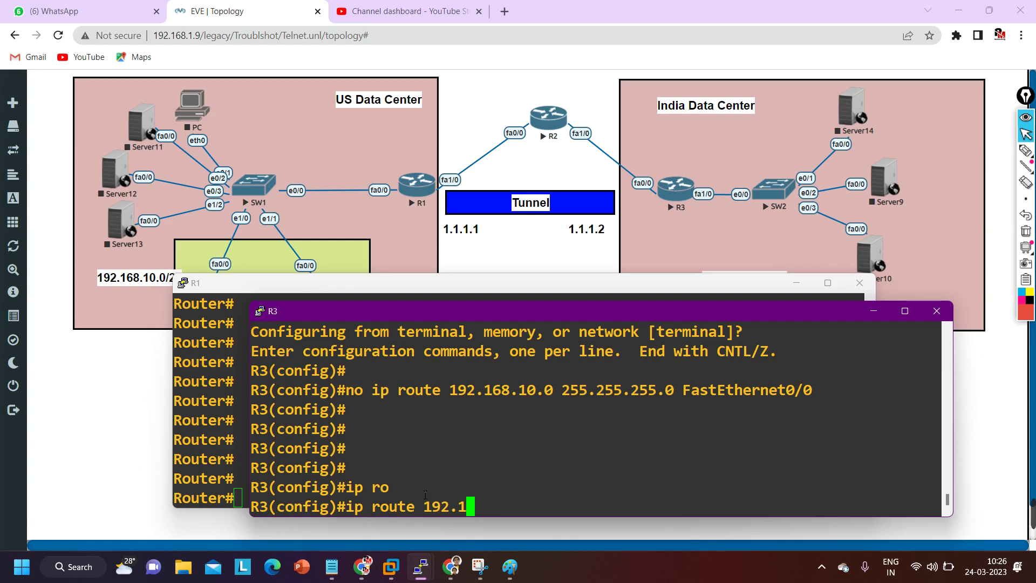
text(68.10.0 255)
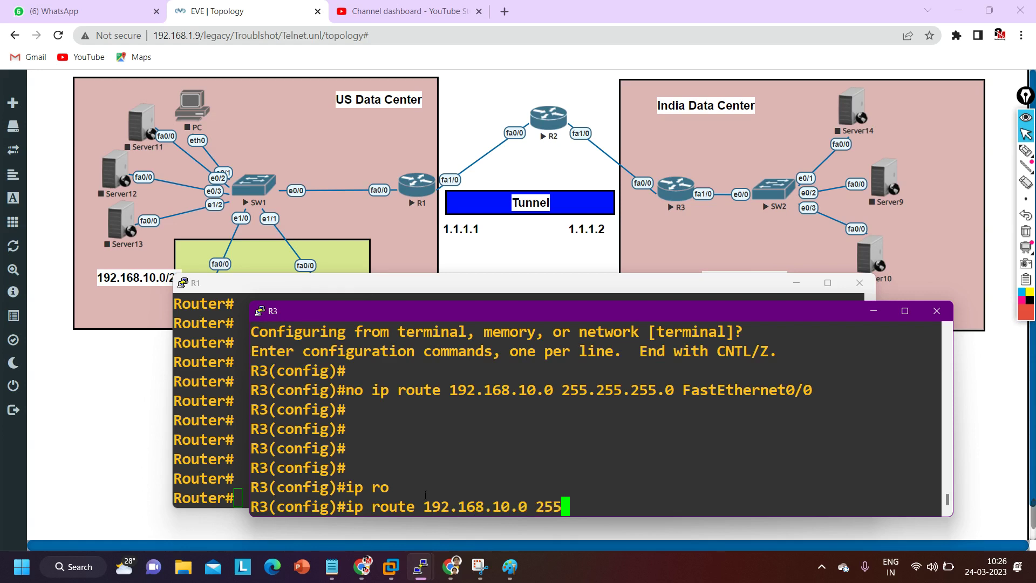
text(.255.255.0)
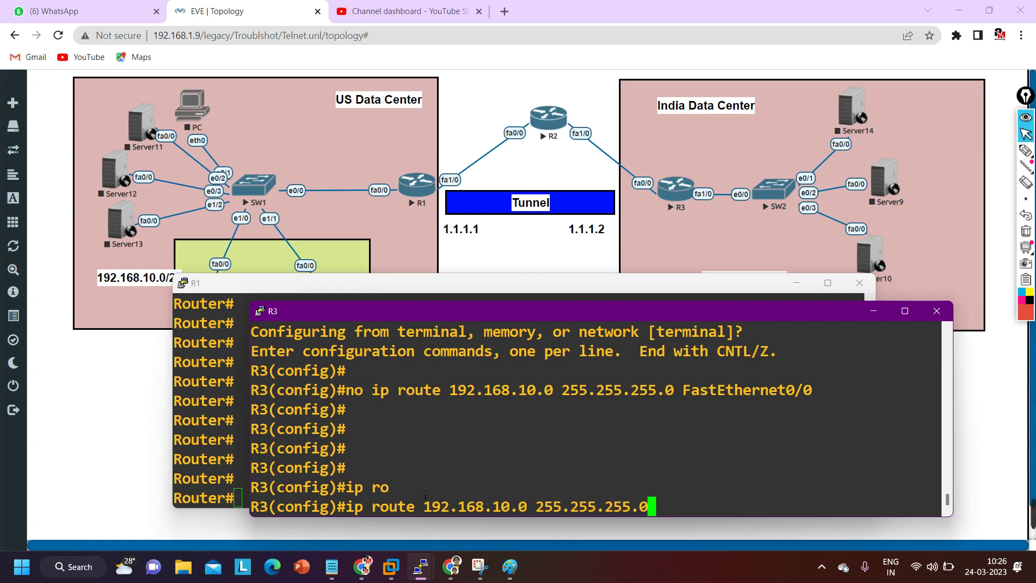
text( tun)
key(Tab)
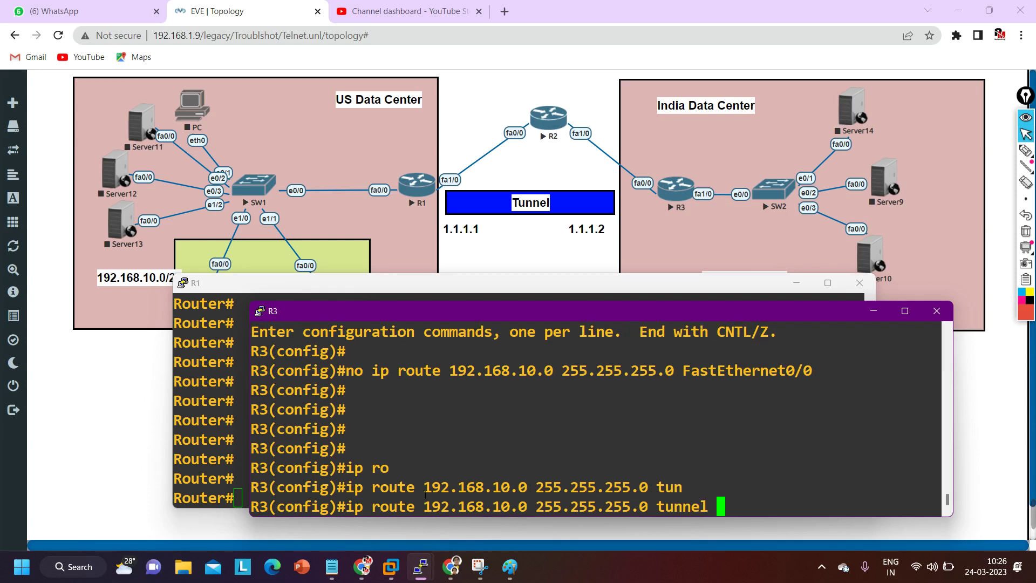
text(1)
key(Return)
key(Return)
key(Return)
key(ctrl+z)
key(Return)
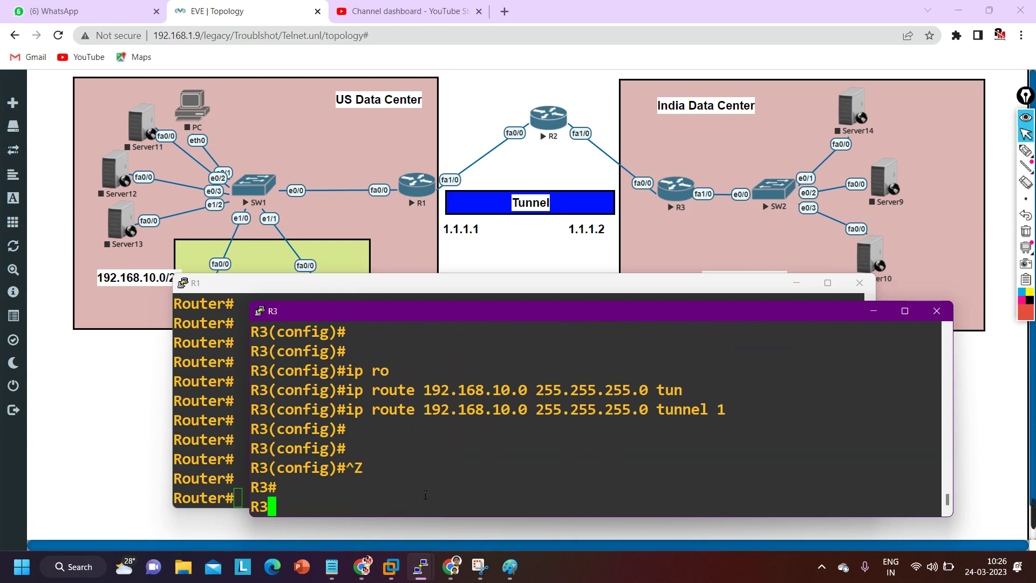
- Display R3's routing table again and highlight the static route for 192.168.10.0/24
key(Return)
key(Return)
key(Return)
text(sh)
key(Tab)
text(ip r)
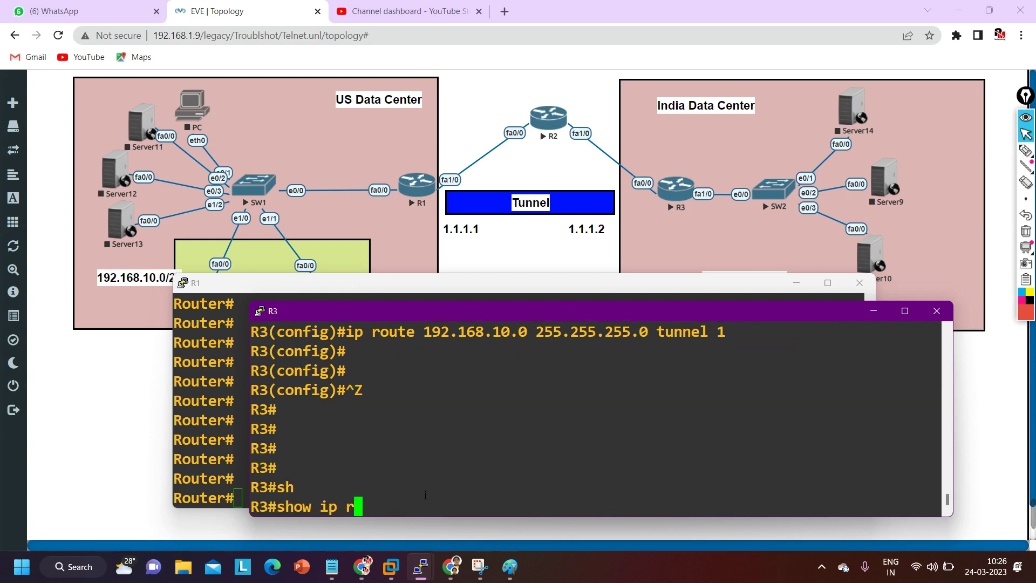
text(o)
key(Tab)
key(Return)
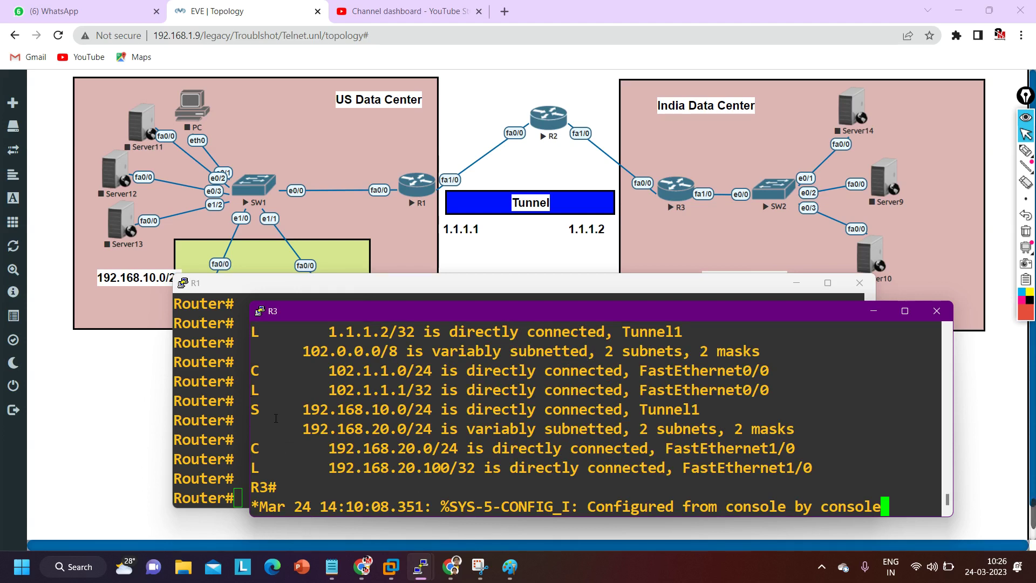
drag(266, 414, 714, 409)
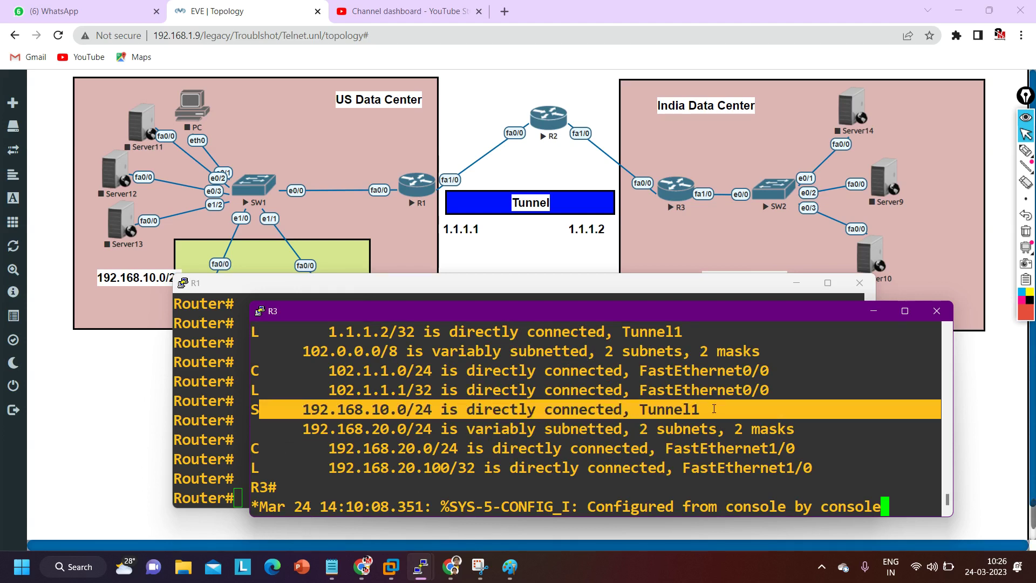
- Switch to the R1 console and try to ping 192.168.20.100 with source address 192.168.10.1
click(212, 404)
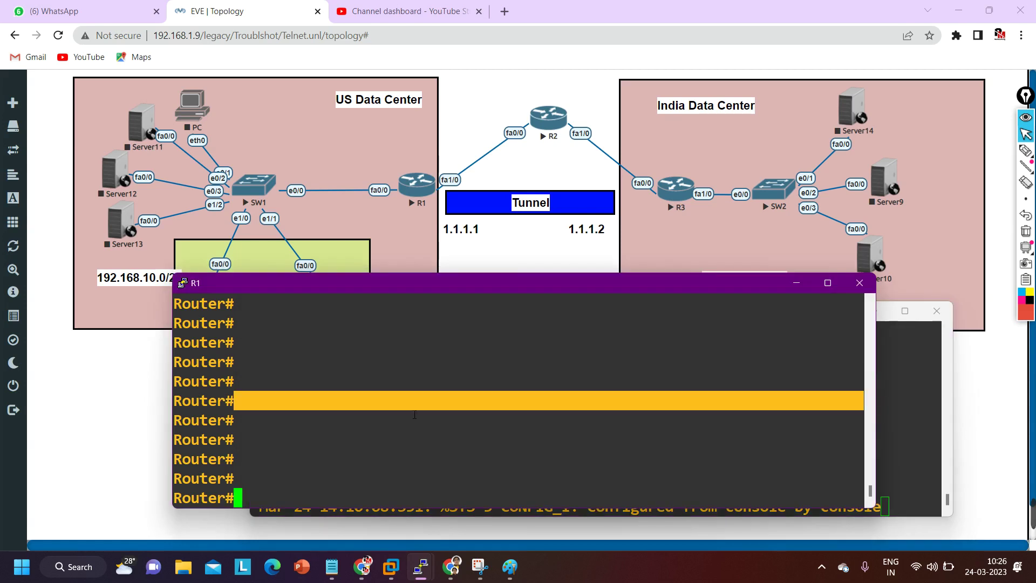
text(ping 1)
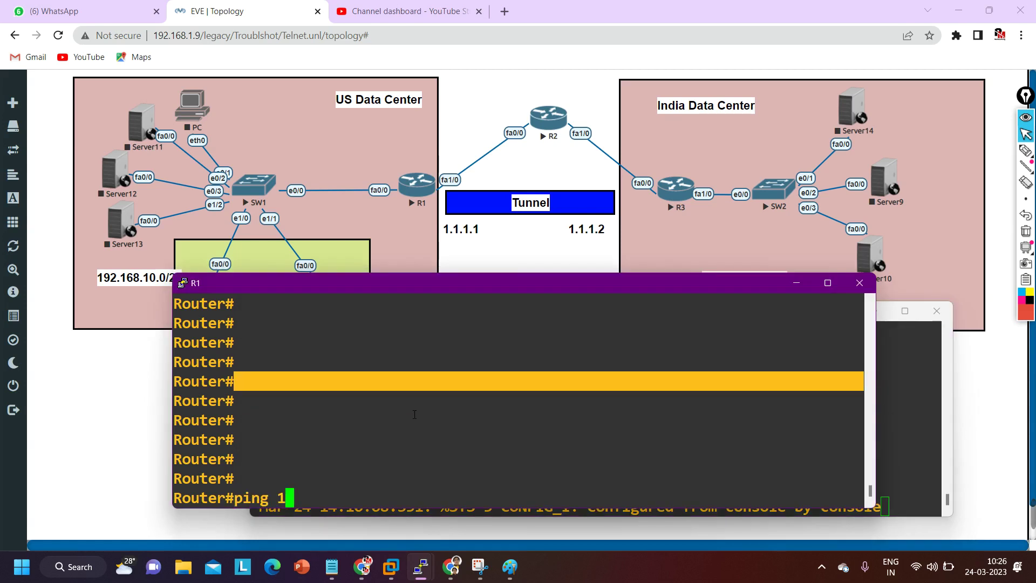
text(92.168.20.)
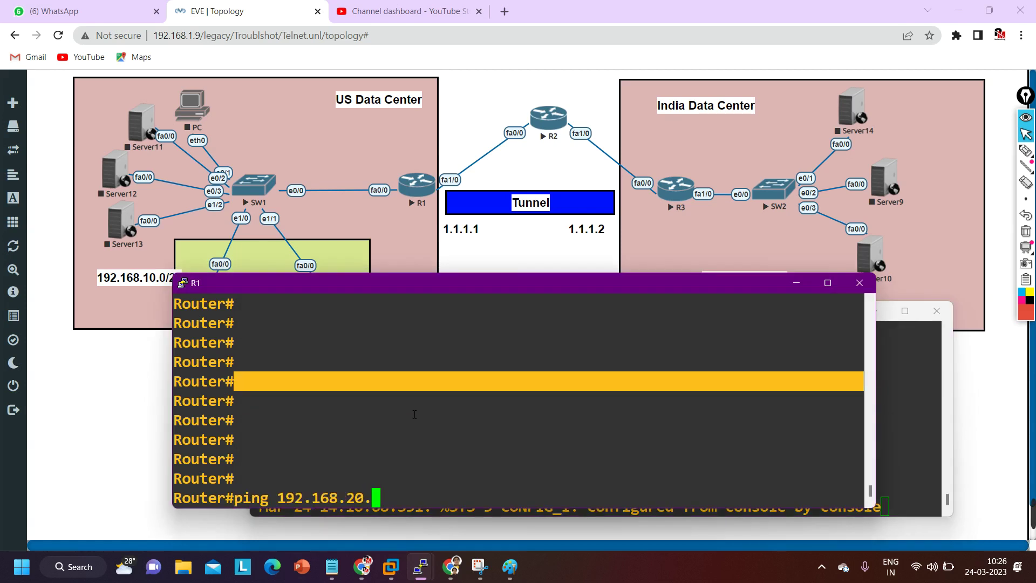
text(100 so)
key(Tab)
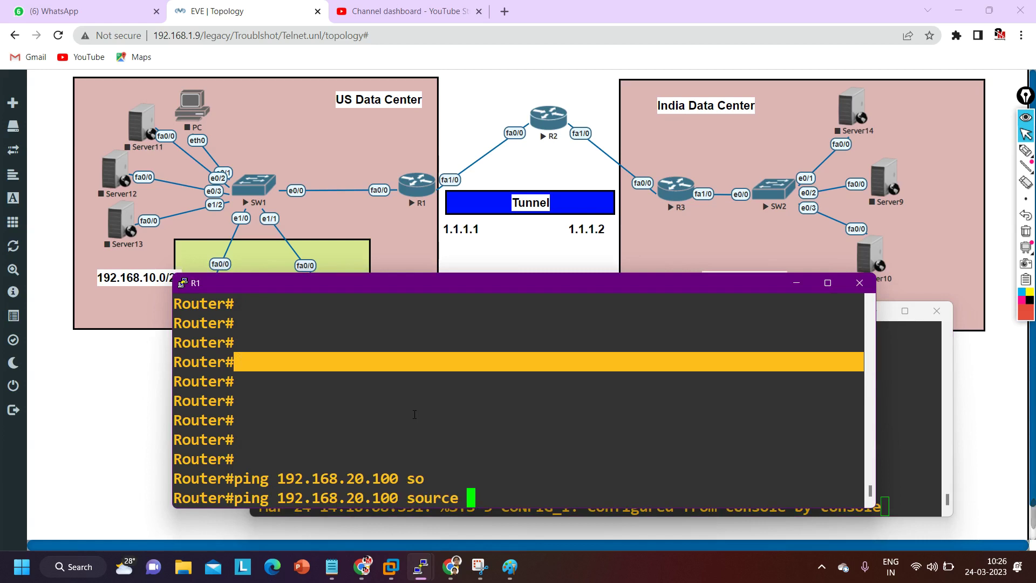
text(192.168.)
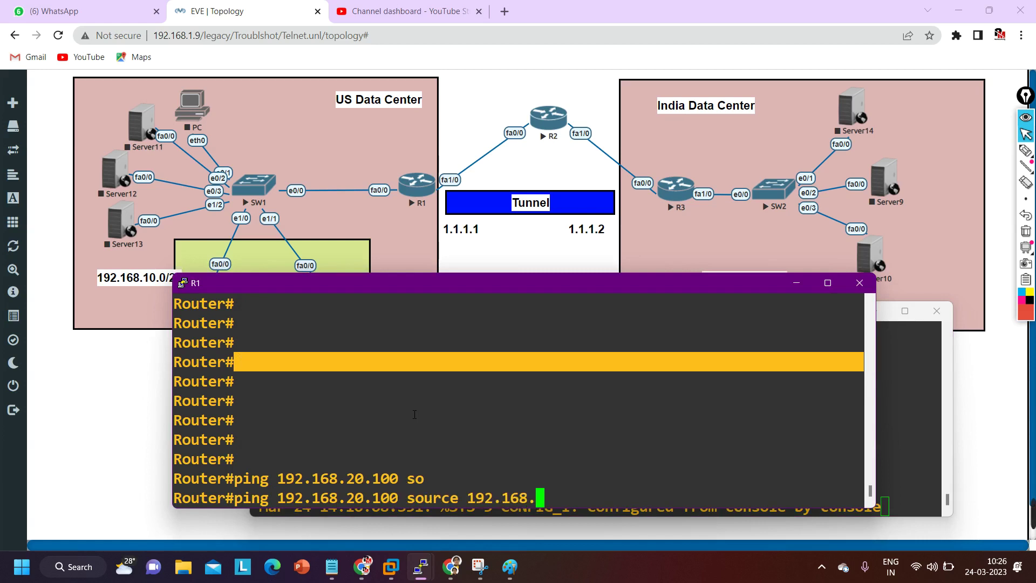
text(10.1)
key(Return)
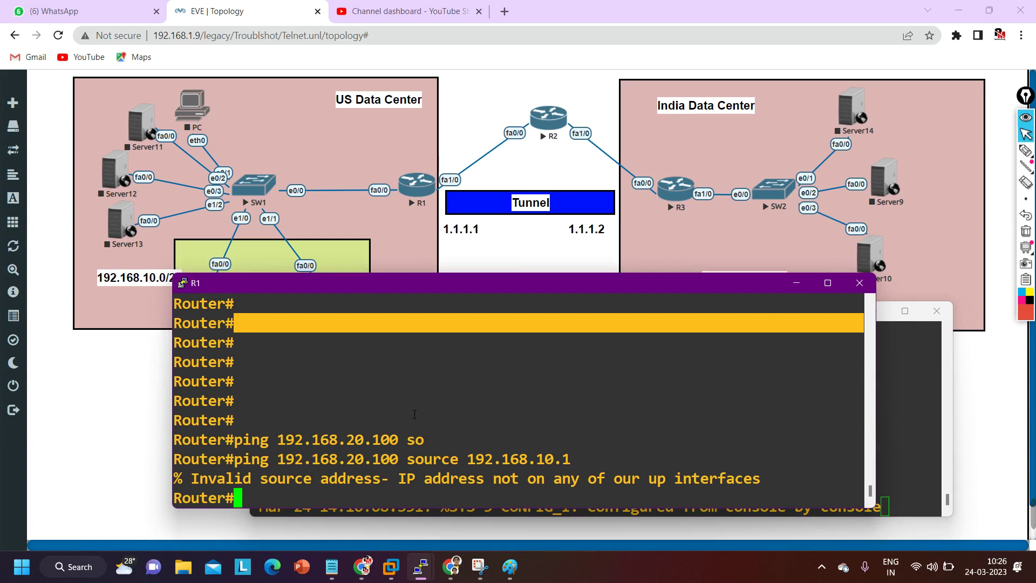
- Repeat R1's ping to 192.168.20.100 with source 192.168.10.100, then minimize the R1 and R3 consoles
key(Up)
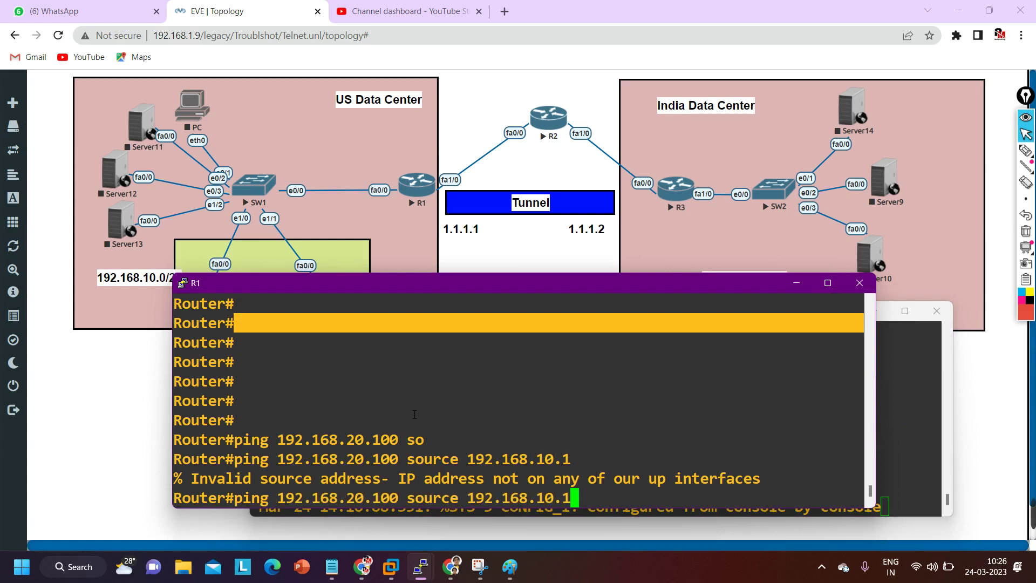
text(00)
key(Return)
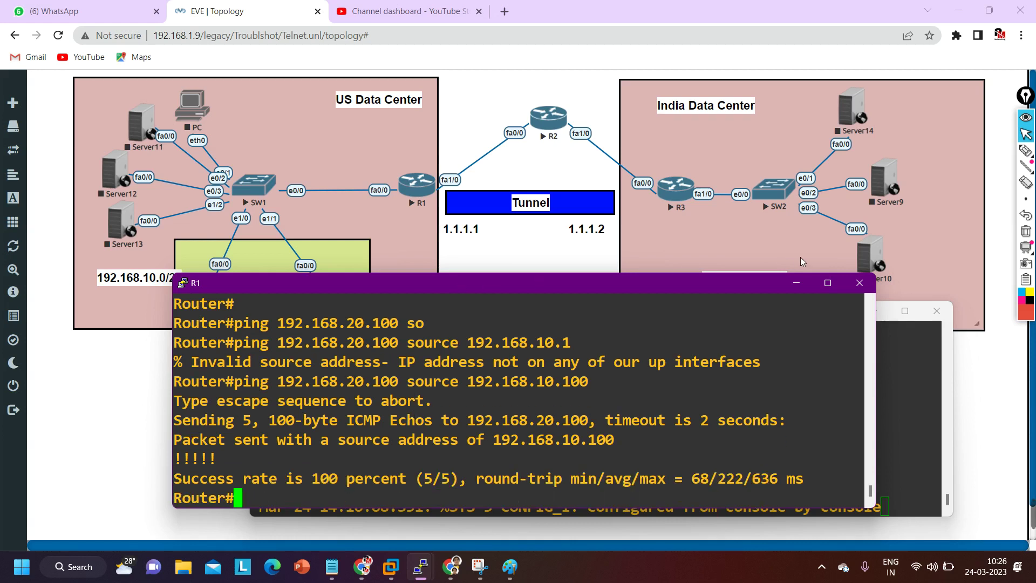
click(798, 284)
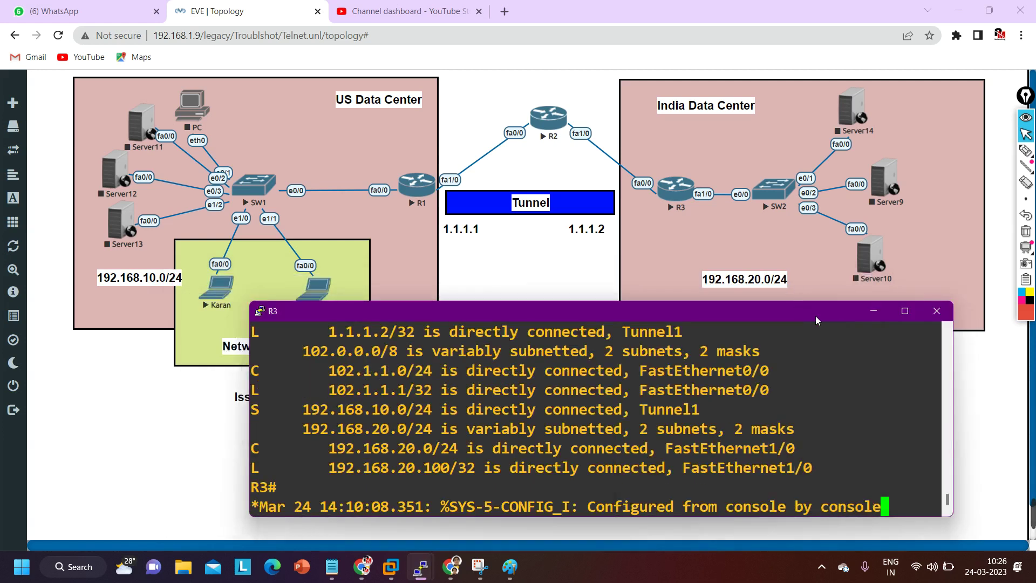
click(866, 311)
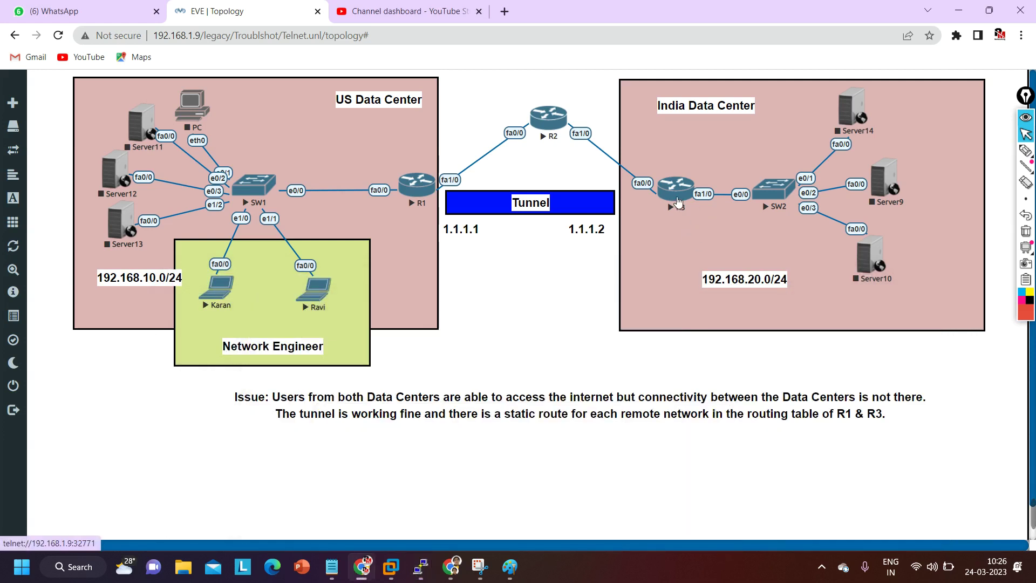